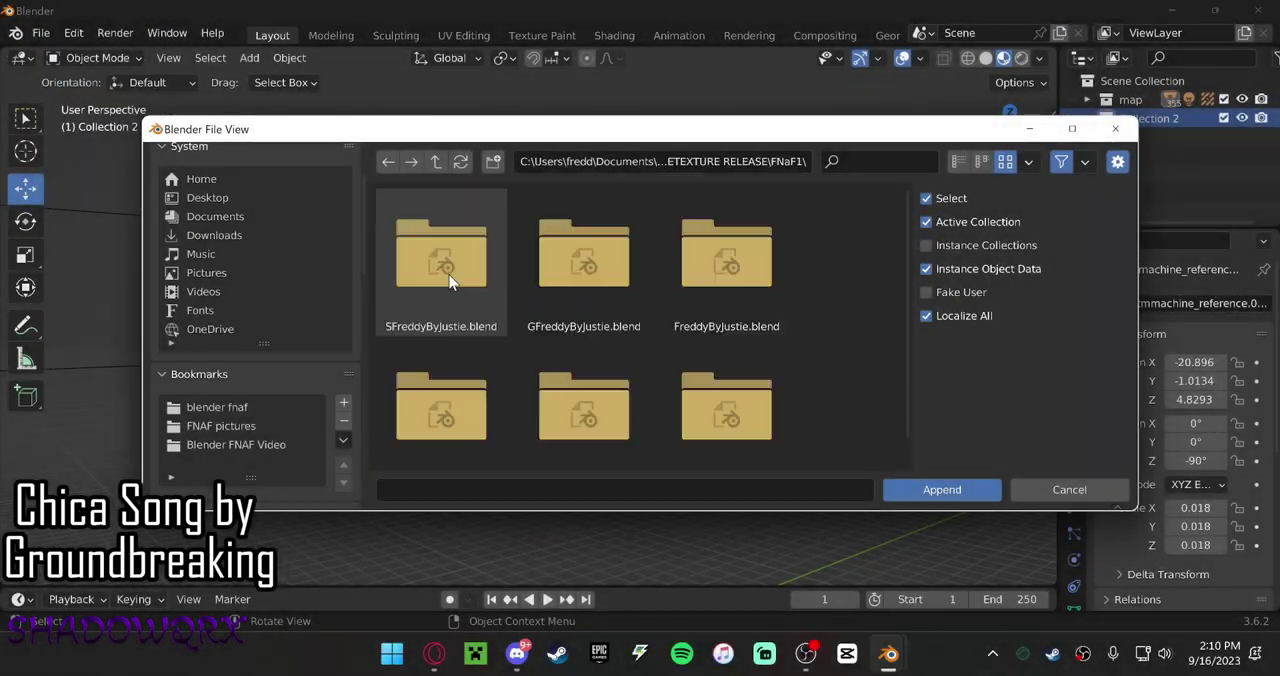
Step: Append all meshes from the Chica character .blend file into the scene
{"action": "double_click", "coordinate": [449, 281]}
{"action": "double_click", "coordinate": [554, 348]}
{"action": "key", "text": "a"}
{"action": "left_click", "coordinate": [925, 486]}
Step: Fly down the hallway, then scale the Chica armature and move it along X
{"action": "key", "text": "shift+grave"}
{"action": "key", "text": "w"}
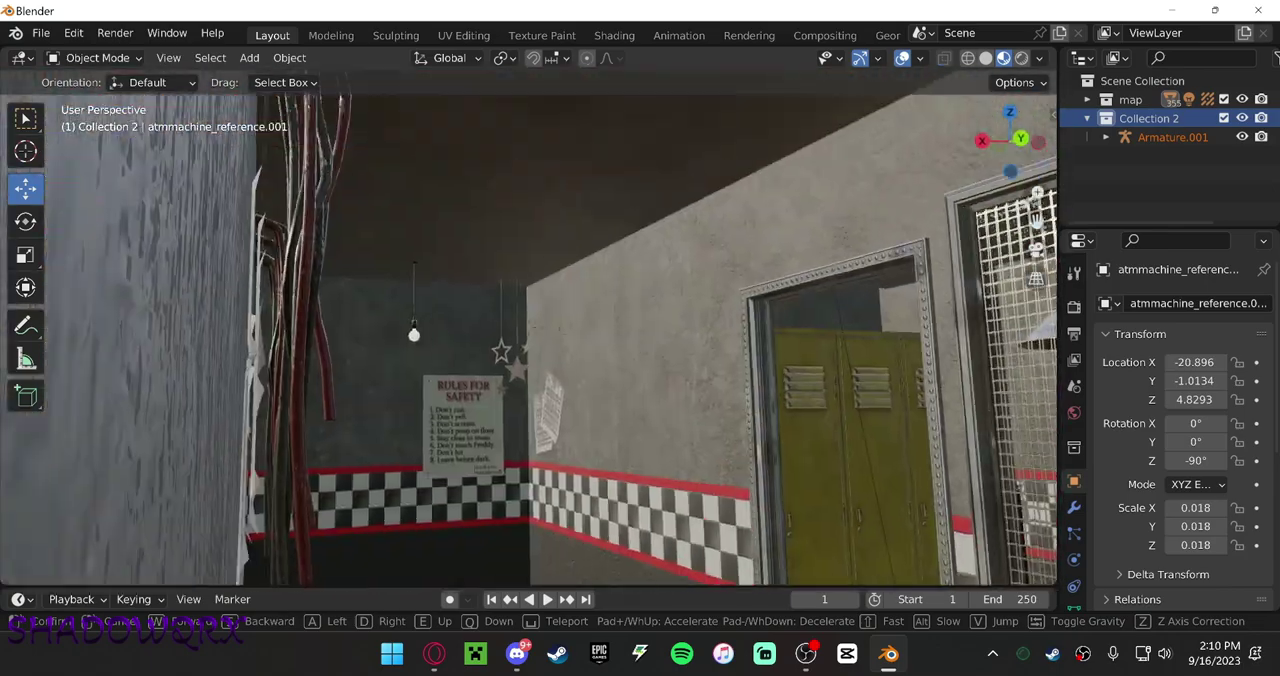
{"action": "key", "text": "w"}
{"action": "key", "text": "s"}
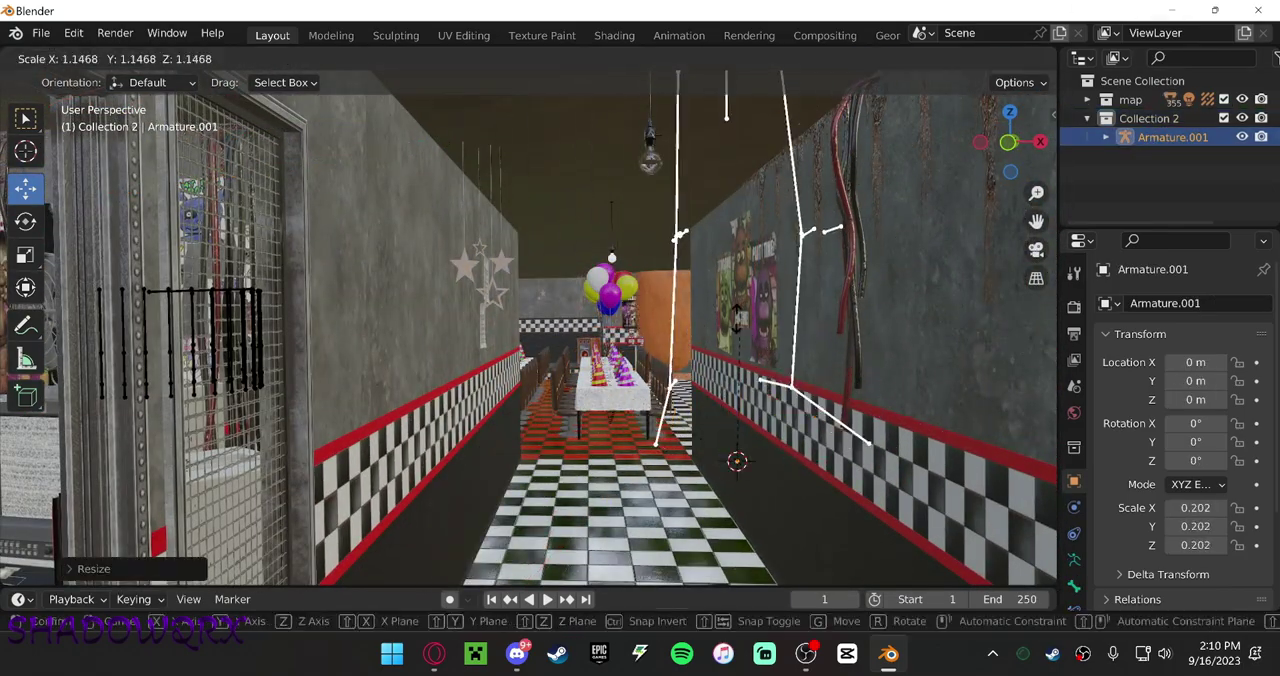
{"action": "key", "text": "g"}
{"action": "key", "text": "x"}
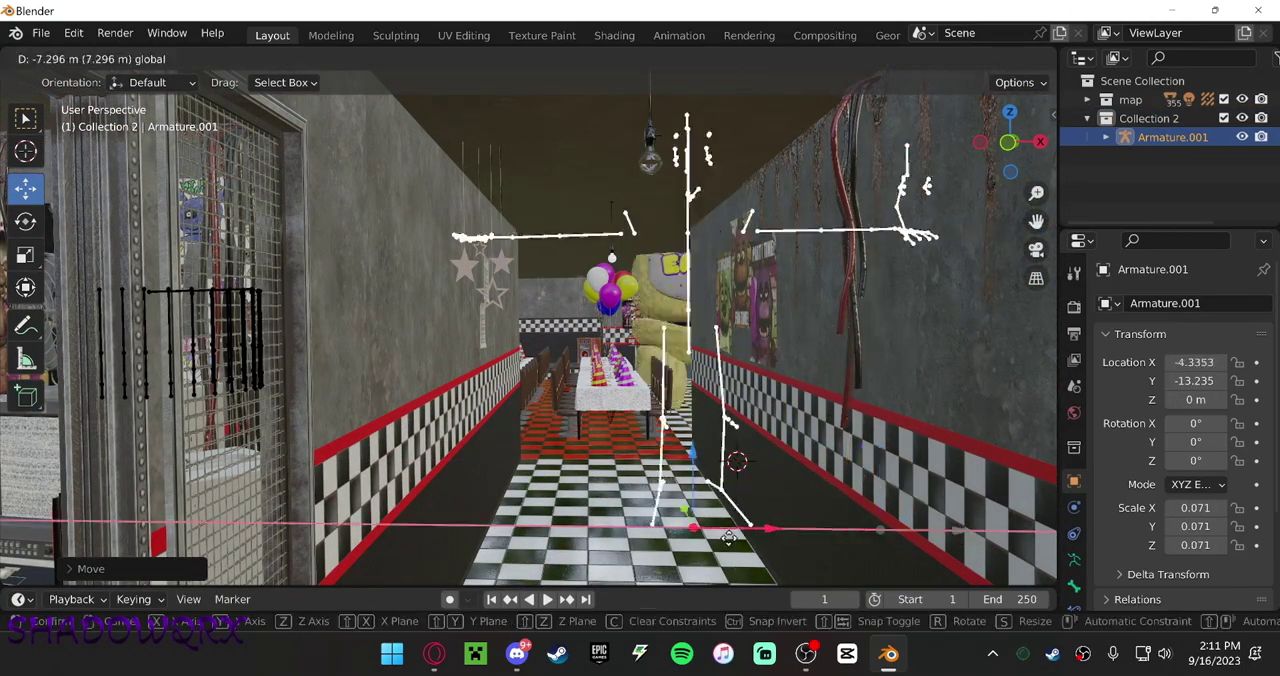
{"action": "key", "text": "Return"}
{"action": "middle_click_drag", "start_coordinate": [752, 393], "coordinate": [786, 369]}
Step: Move the armature along Y, shrink it and raise it toward the window
{"action": "key", "text": "g"}
{"action": "key", "text": "y"}
{"action": "key", "text": "Return"}
{"action": "key", "text": "KP_Decimal"}
{"action": "key", "text": "s"}
{"action": "key", "text": "Return"}
{"action": "key", "text": "g"}
{"action": "key", "text": "Return"}
{"action": "scroll", "coordinate": [627, 349], "scroll_direction": "up", "scroll_amount": 3}
Step: Settle Chica's final size and begin rotating the armature
{"action": "key", "text": "s"}
{"action": "key", "text": "Escape"}
{"action": "middle_click_drag", "start_coordinate": [840, 422], "coordinate": [595, 396]}
{"action": "key", "text": "shift+space"}
{"action": "key", "text": "r"}
{"action": "left_click", "coordinate": [462, 475]}
Step: Delete the leftover eye pieces, including the white eyeball and black eye piece
{"action": "middle_click_drag", "start_coordinate": [462, 475], "coordinate": [651, 502]}
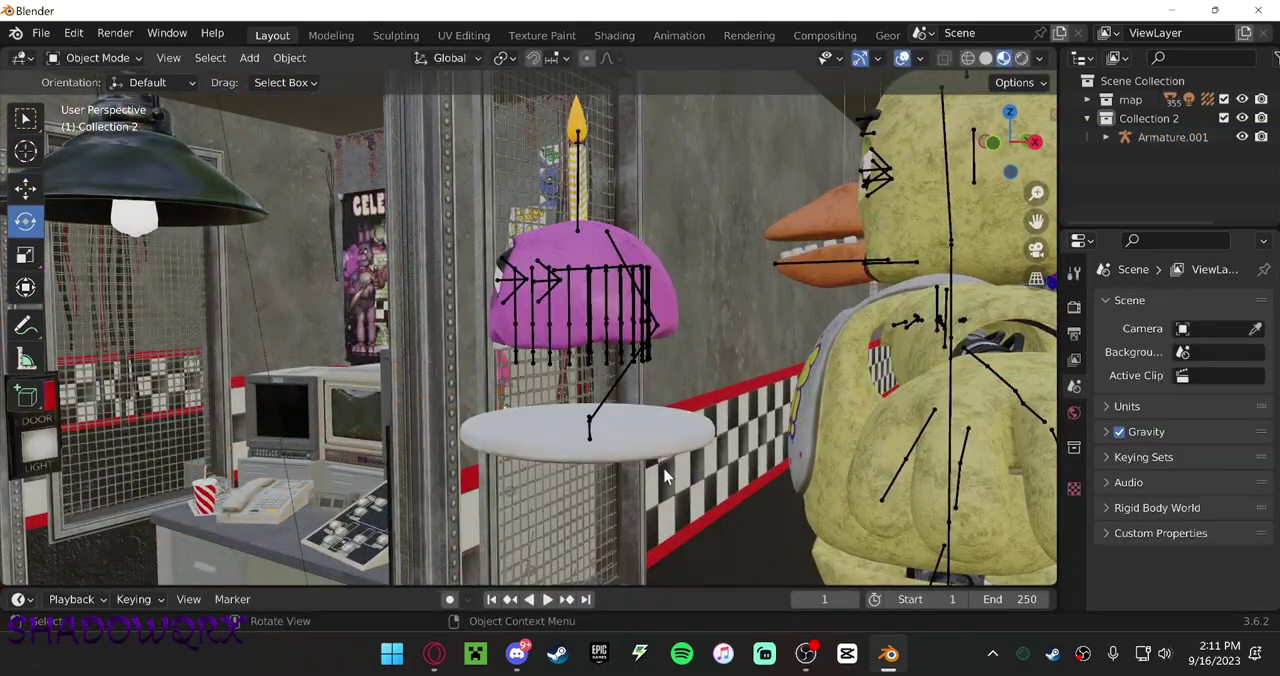
{"action": "left_click", "coordinate": [586, 329]}
{"action": "right_click", "coordinate": [586, 329]}
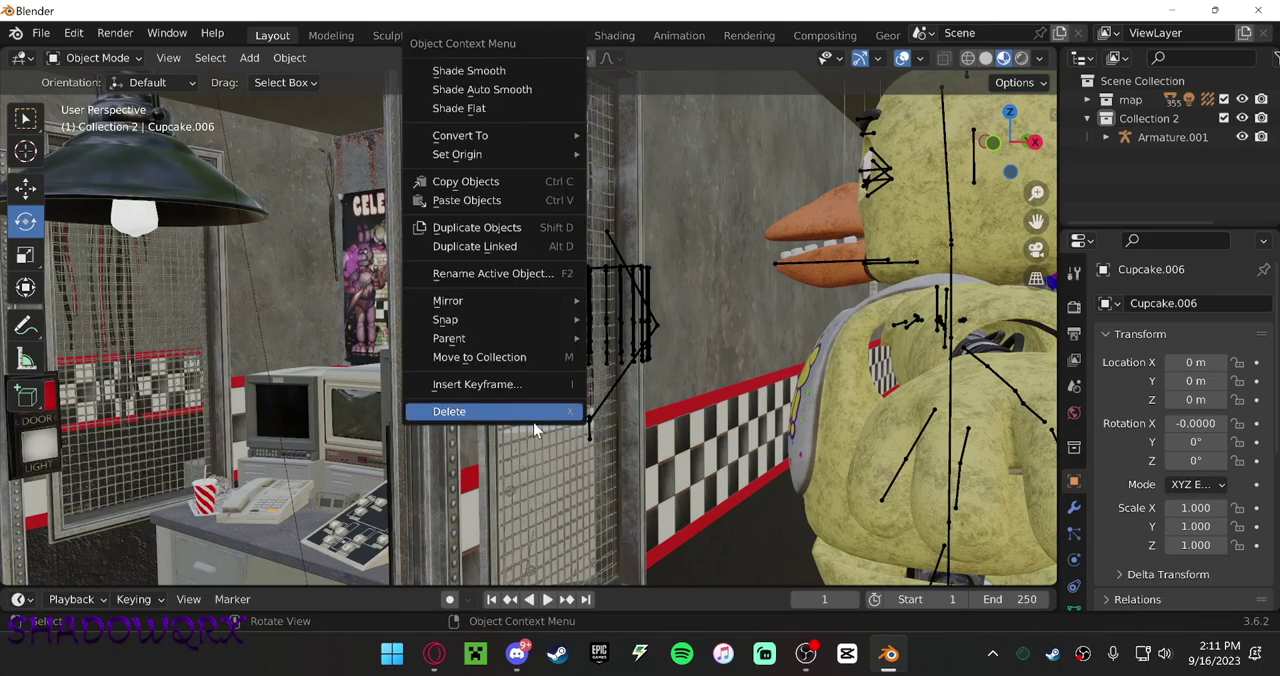
{"action": "left_click", "coordinate": [666, 443]}
{"action": "right_click", "coordinate": [615, 370]}
{"action": "left_click", "coordinate": [580, 416]}
{"action": "left_click", "coordinate": [500, 251]}
{"action": "key", "text": "Delete"}
{"action": "mouse_move", "coordinate": [500, 251]}
{"action": "middle_mouse_down"}
{"action": "mouse_move", "coordinate": [740, 448]}
{"action": "mouse_move", "coordinate": [609, 337]}
{"action": "mouse_move", "coordinate": [600, 370]}
{"action": "mouse_move", "coordinate": [493, 302]}
{"action": "middle_mouse_up"}
Step: Put Armature.001 in Pose Mode and rotate Chica's head bone
{"action": "left_click", "coordinate": [609, 337]}
{"action": "key", "text": "ctrl+Tab"}
{"action": "key", "text": "g"}
{"action": "key", "text": "Escape"}
{"action": "left_click", "coordinate": [493, 302]}
{"action": "key", "text": "r"}
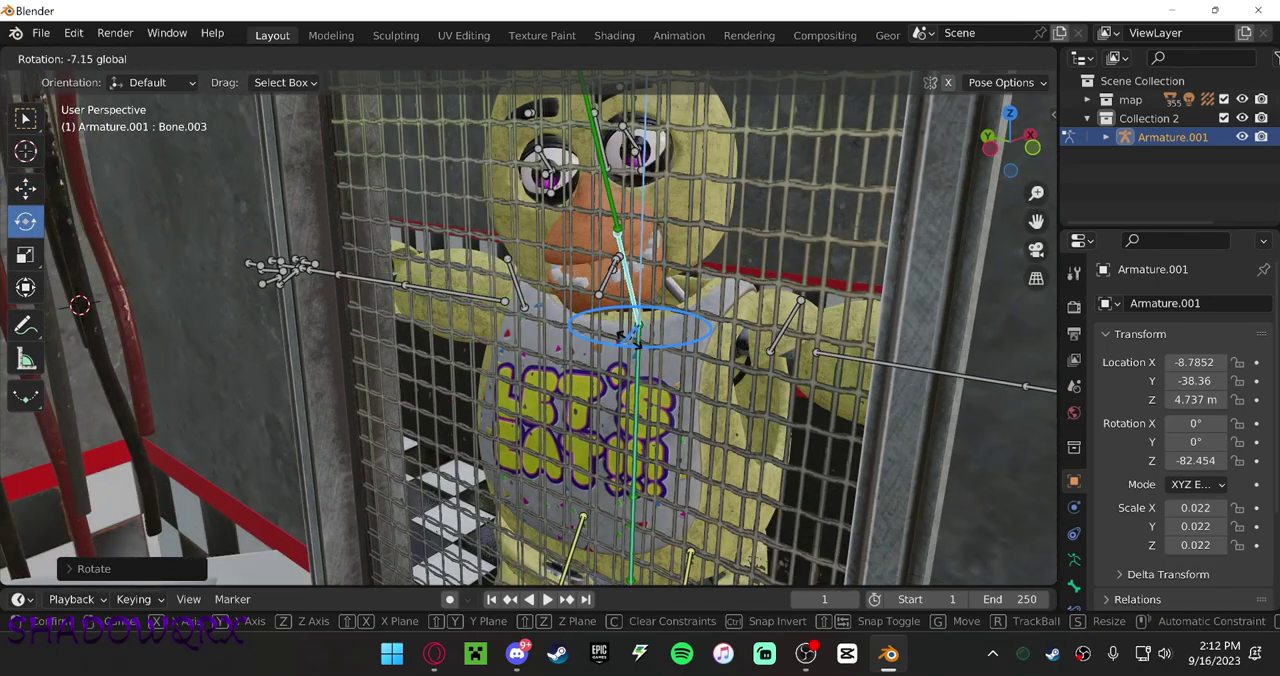
{"action": "left_click", "coordinate": [843, 361]}
Step: Raise Chica's upper arm toward the window, rotating it on the X axis
{"action": "left_click", "coordinate": [855, 403]}
{"action": "key", "text": "r"}
{"action": "left_click", "coordinate": [855, 403]}
{"action": "key", "text": "shift+grave"}
{"action": "left_click", "coordinate": [728, 307]}
{"action": "left_click_drag", "start_coordinate": [735, 330], "coordinate": [728, 307]}
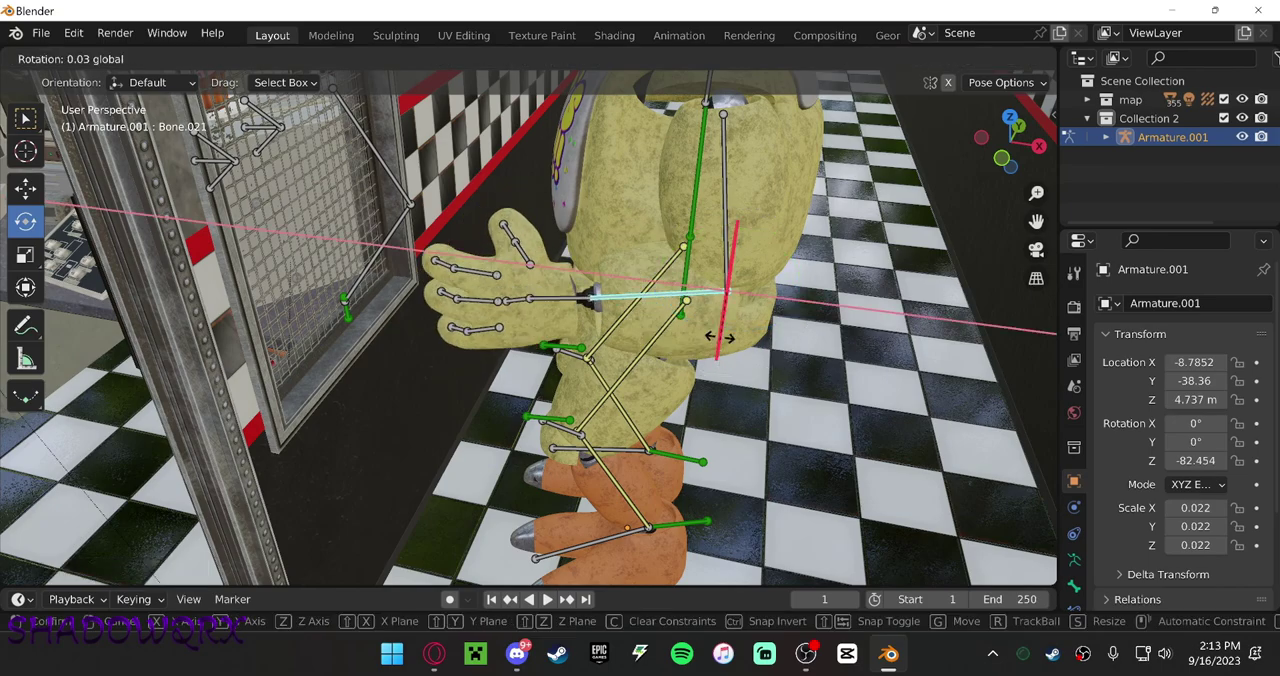
{"action": "key", "text": "x"}
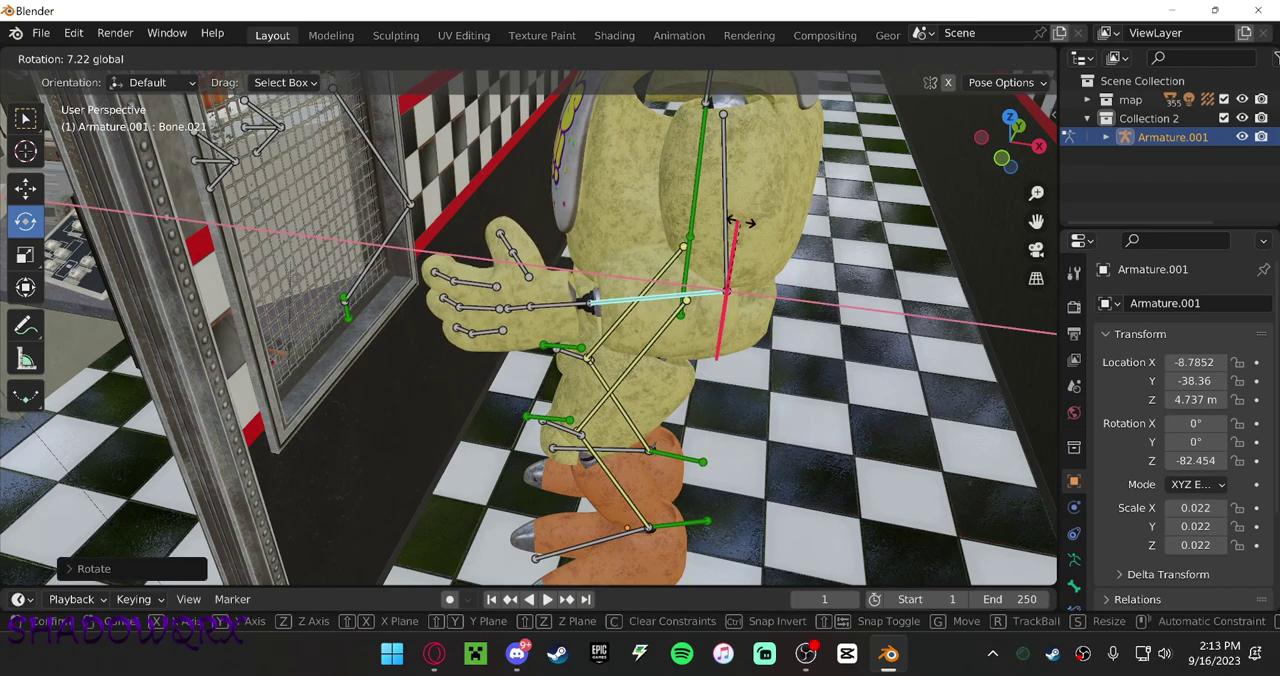
{"action": "key", "text": "shift+grave"}
{"action": "left_click", "coordinate": [566, 388]}
{"action": "key", "text": "r"}
Step: Bend Chica's arm bone to a new angle
{"action": "left_click", "coordinate": [575, 388]}
{"action": "middle_click_drag", "start_coordinate": [575, 388], "coordinate": [103, 117]}
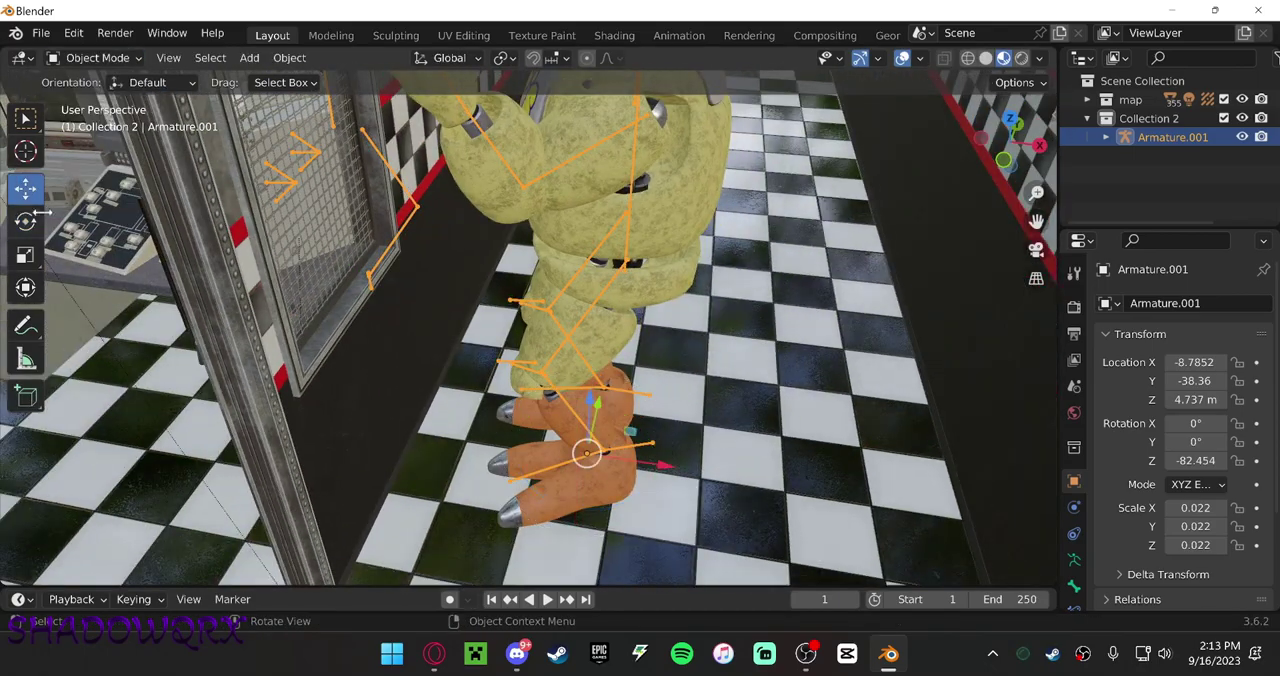
{"action": "left_click", "coordinate": [26, 220]}
{"action": "middle_click_drag", "start_coordinate": [730, 453], "coordinate": [94, 54]}
{"action": "key", "text": "ctrl+Tab"}
{"action": "left_click_drag", "start_coordinate": [659, 347], "coordinate": [620, 400]}
{"action": "middle_click_drag", "start_coordinate": [620, 400], "coordinate": [706, 339]}
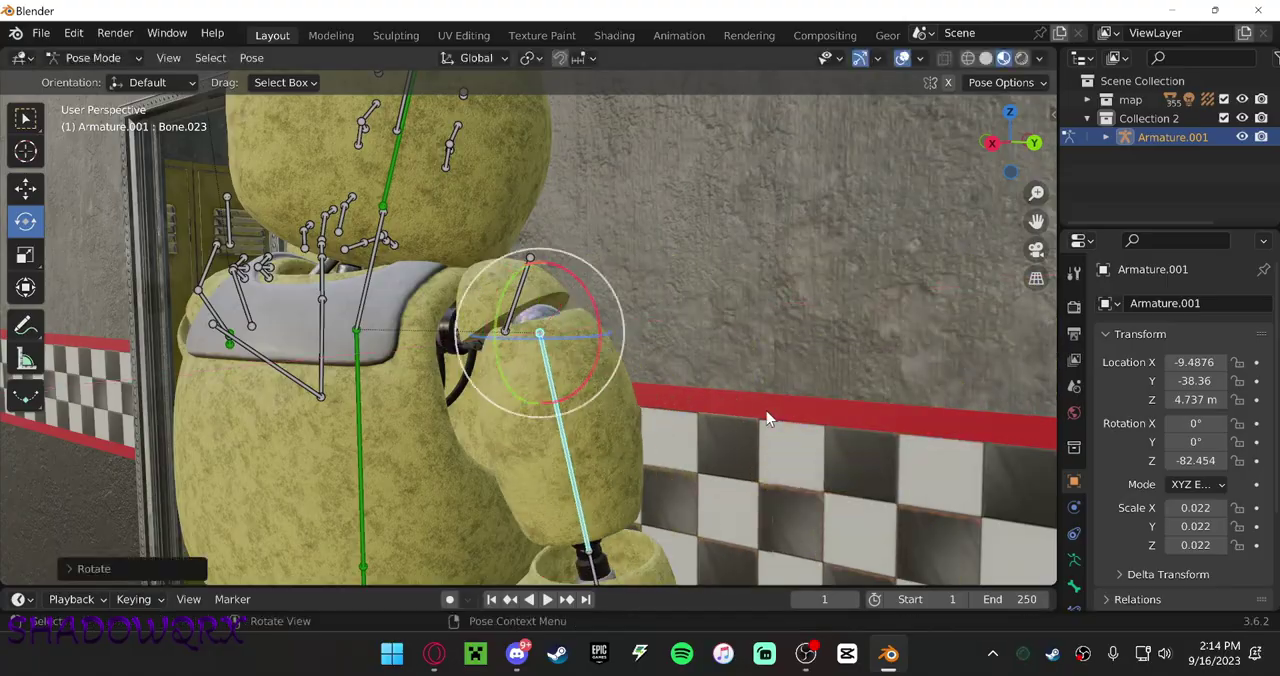
Step: Open Chica's jaw by rotating the jaw bone
{"action": "left_click", "coordinate": [768, 418]}
{"action": "middle_click_drag", "start_coordinate": [768, 418], "coordinate": [781, 368]}
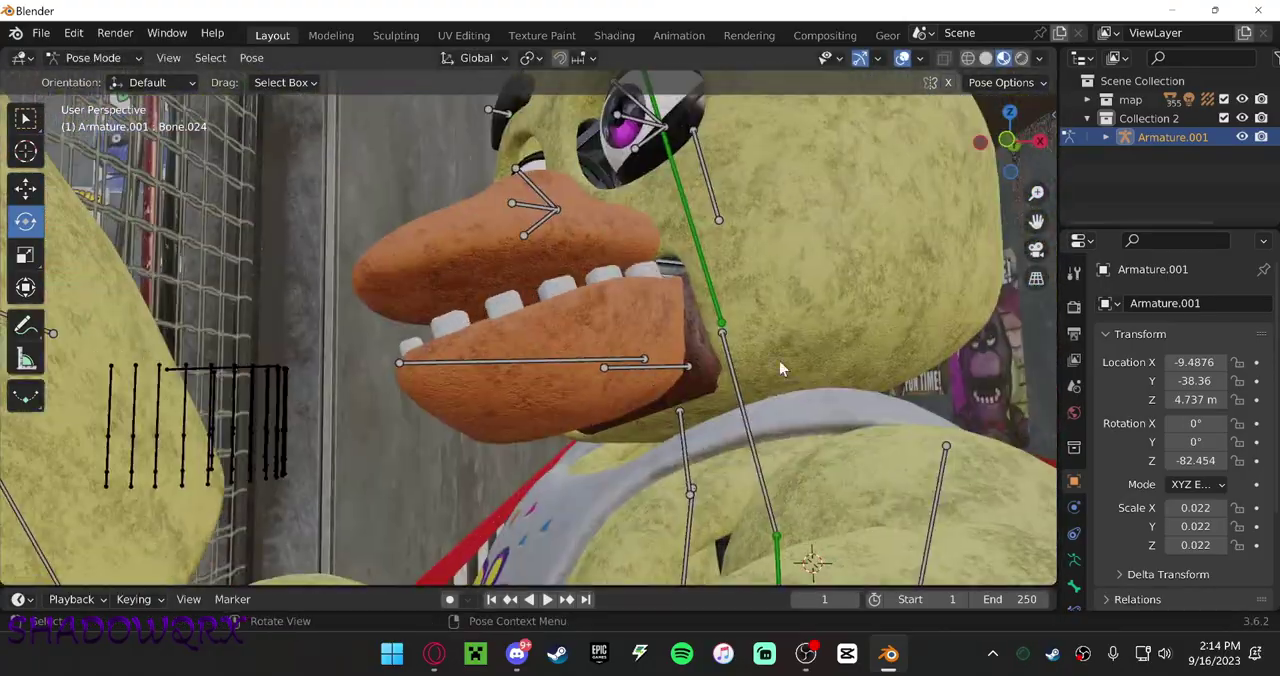
{"action": "left_click_drag", "start_coordinate": [781, 368], "coordinate": [700, 380]}
{"action": "mouse_move", "coordinate": [700, 380]}
{"action": "middle_mouse_down"}
{"action": "mouse_move", "coordinate": [748, 325]}
{"action": "mouse_move", "coordinate": [530, 320]}
{"action": "middle_mouse_up"}
Step: Rotate the eye bones so Chica's eyes look another way
{"action": "left_click", "coordinate": [748, 325]}
{"action": "left_click_drag", "start_coordinate": [530, 320], "coordinate": [515, 305]}
{"action": "left_click", "coordinate": [676, 306]}
{"action": "middle_click_drag", "start_coordinate": [676, 306], "coordinate": [600, 272]}
{"action": "scroll", "coordinate": [600, 272], "scroll_direction": "up", "scroll_amount": 5}
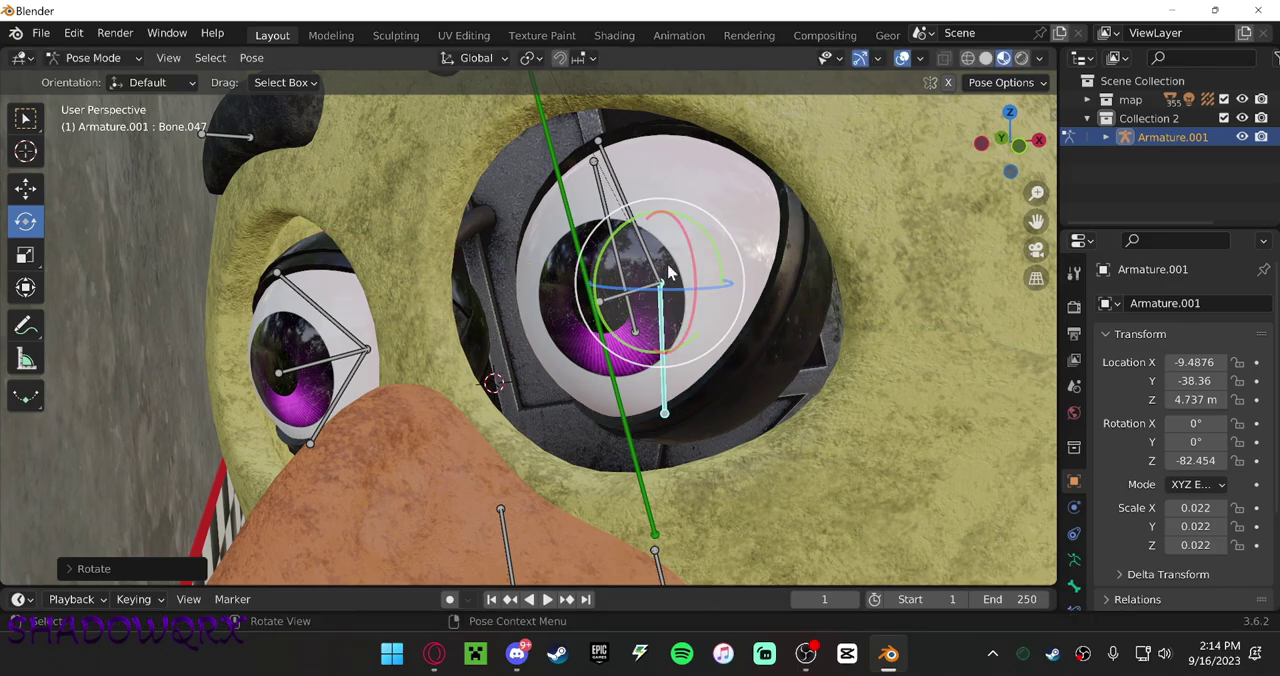
{"action": "left_click_drag", "start_coordinate": [670, 272], "coordinate": [707, 290]}
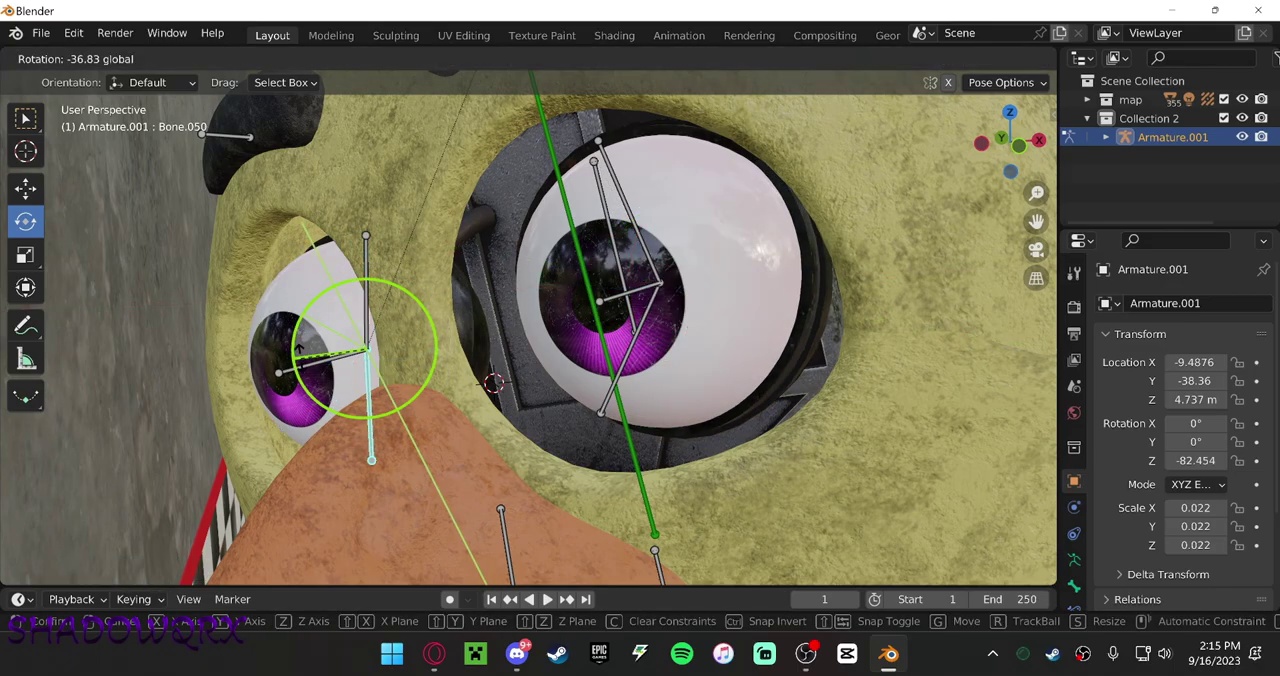
{"action": "scroll", "coordinate": [298, 347], "scroll_direction": "down", "scroll_amount": 5}
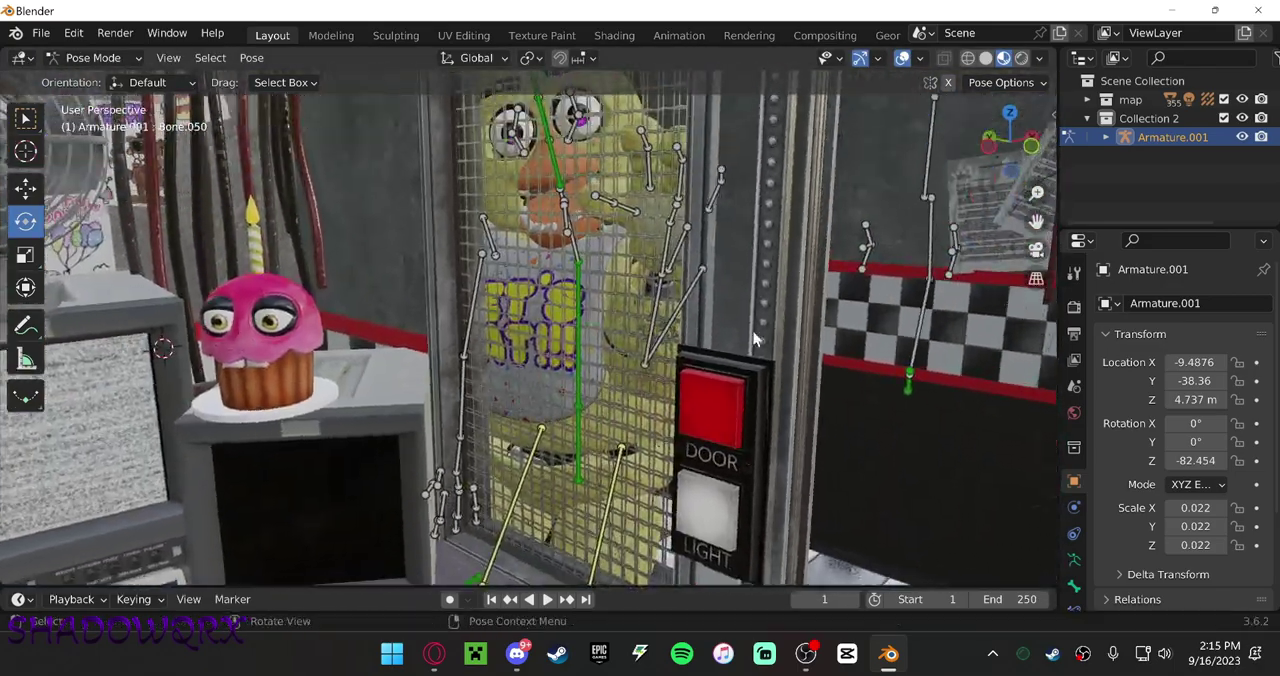
{"action": "middle_click_drag", "start_coordinate": [298, 347], "coordinate": [614, 440]}
{"action": "left_click", "coordinate": [607, 435]}
{"action": "left_click", "coordinate": [582, 357]}
{"action": "key", "text": "r"}
{"action": "key", "text": "r"}
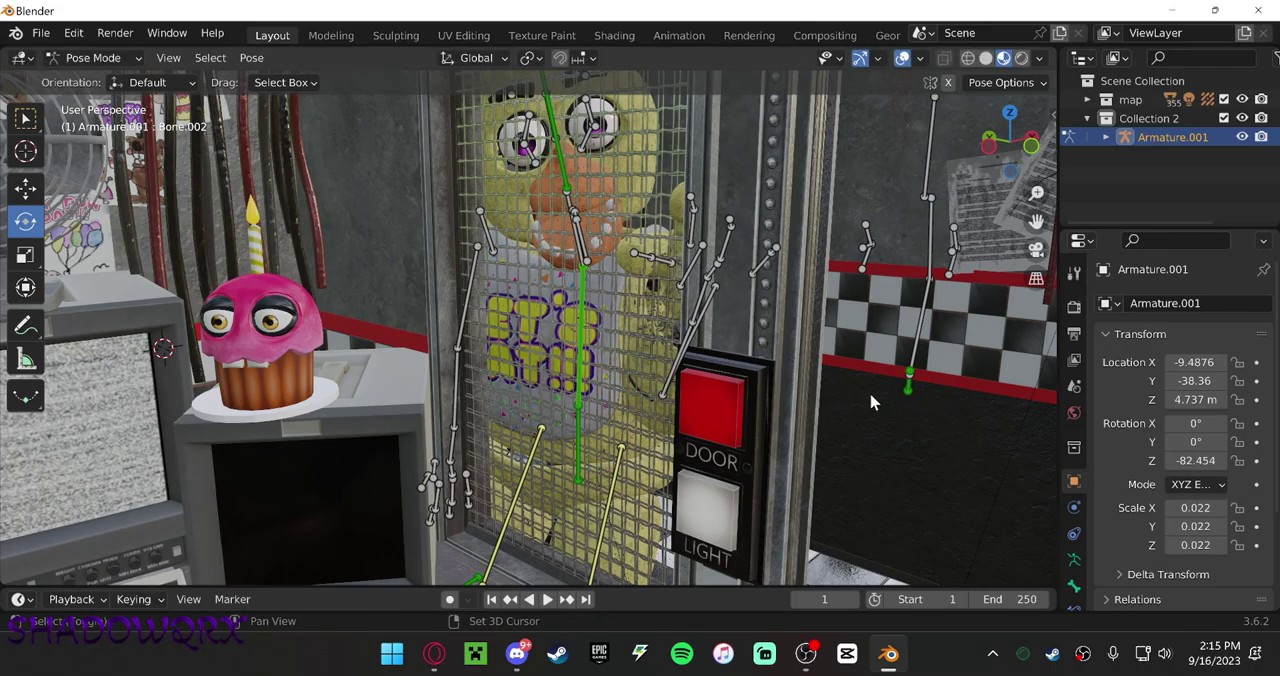
Step: Add a camera, look through it and fly it to face the room
{"action": "middle_click_drag", "start_coordinate": [869, 392], "coordinate": [961, 221]}
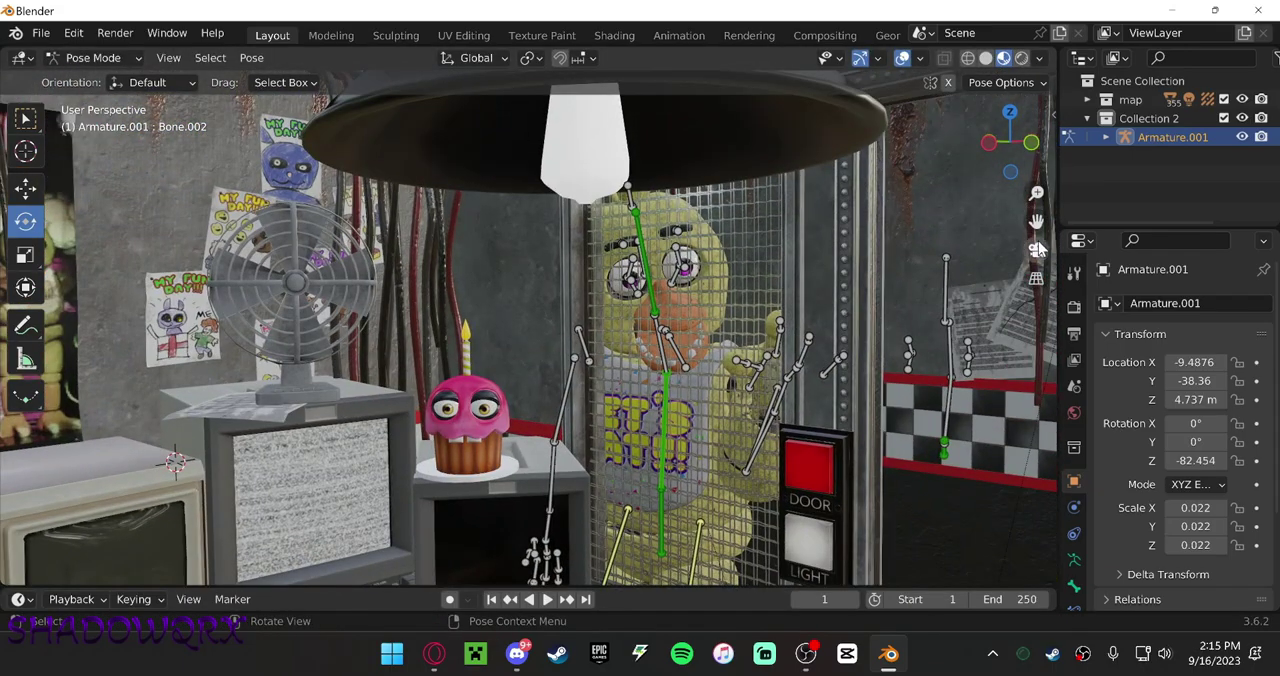
{"action": "key", "text": "ctrl+Tab"}
{"action": "left_click", "coordinate": [249, 57]}
{"action": "left_click", "coordinate": [310, 285]}
{"action": "key", "text": "ctrl+KP_0"}
{"action": "key", "text": "shift+grave"}
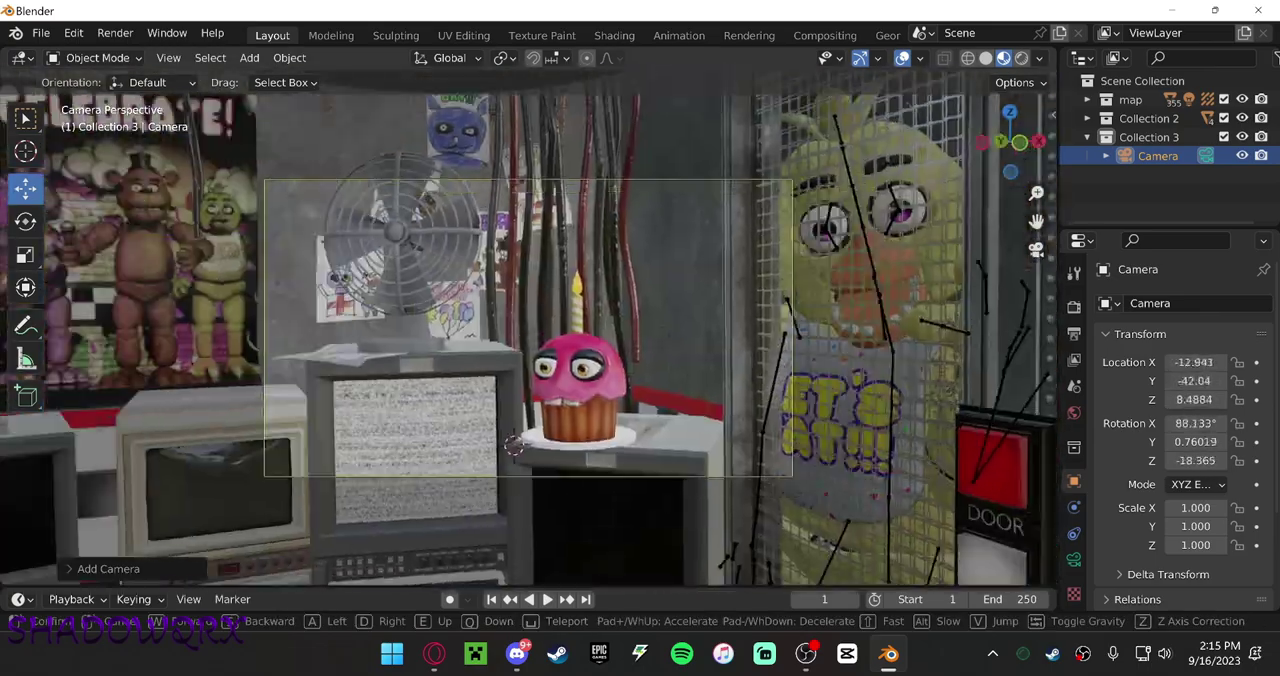
{"action": "left_click", "coordinate": [1040, 481]}
{"action": "scroll", "coordinate": [1106, 510], "scroll_direction": "down", "scroll_amount": 5}
Step: Enable Passepartout on the camera and fly it toward Chica
{"action": "left_click", "coordinate": [1157, 466]}
{"action": "left_click", "coordinate": [1170, 547]}
{"action": "key", "text": "shift+grave"}
{"action": "left_click", "coordinate": [597, 350]}
{"action": "left_click", "coordinate": [603, 340]}
{"action": "key", "text": "shift+grave"}
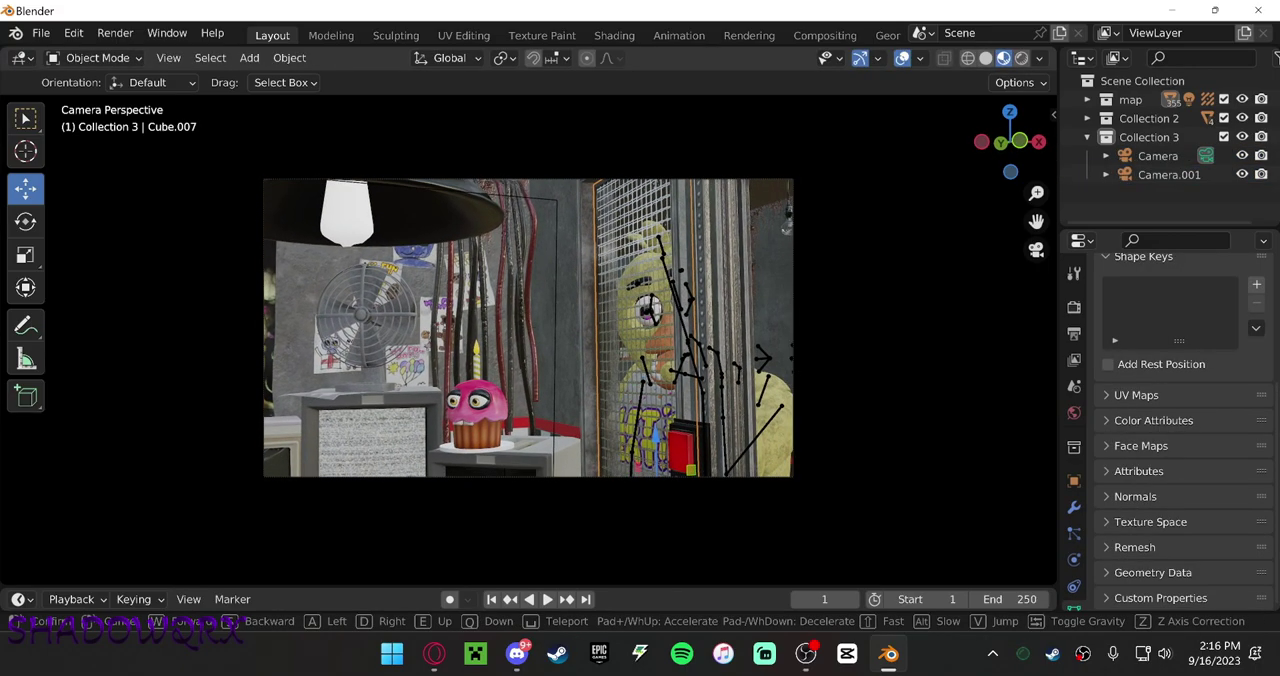
{"action": "left_click", "coordinate": [950, 372]}
Step: Move the office door to a new position
{"action": "key", "text": "shift+grave"}
{"action": "left_click", "coordinate": [797, 363]}
{"action": "key", "text": "shift+grave"}
{"action": "left_click", "coordinate": [640, 338]}
{"action": "key", "text": "g"}
{"action": "left_click", "coordinate": [626, 227]}
{"action": "key", "text": "shift+grave"}
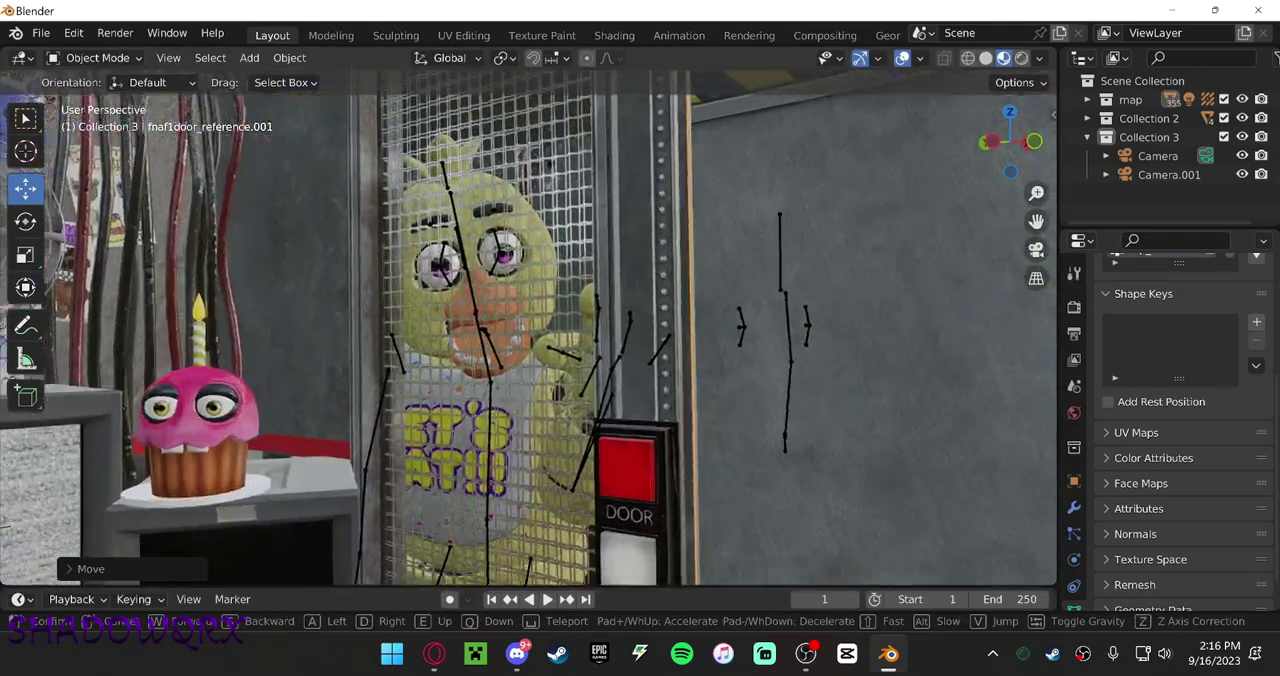
{"action": "left_click", "coordinate": [978, 498]}
{"action": "left_click", "coordinate": [770, 470]}
{"action": "key", "text": "shift+grave"}
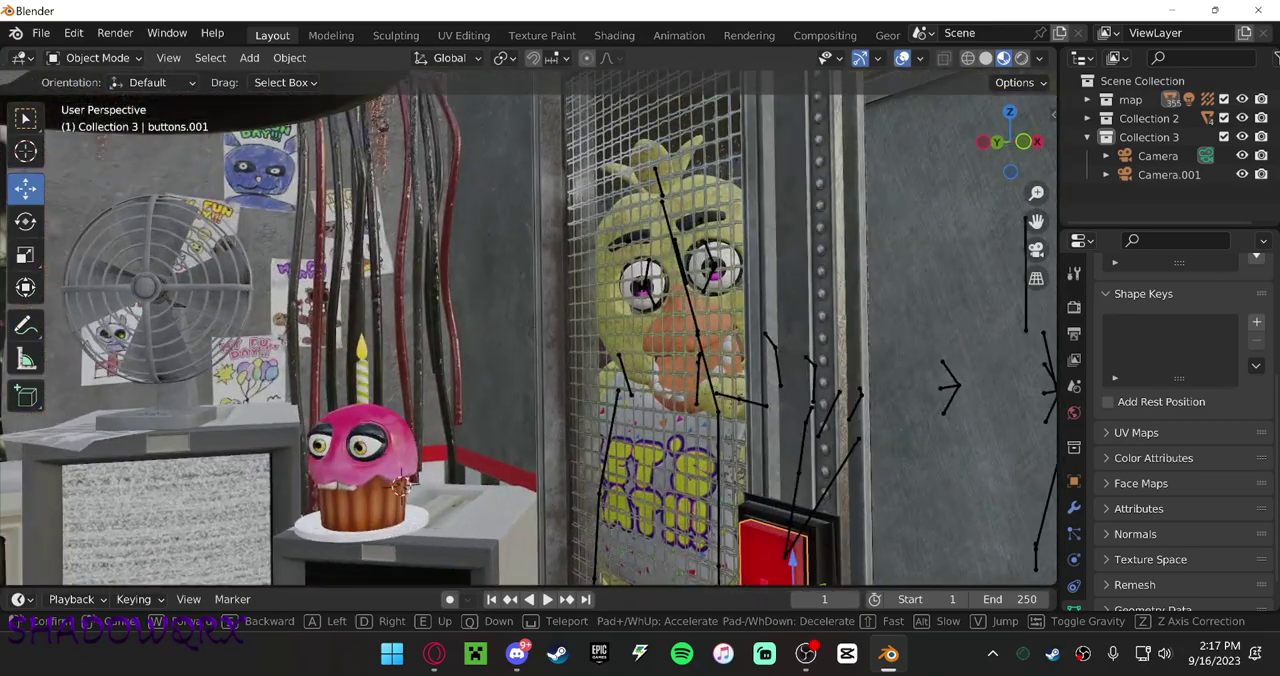
{"action": "left_click", "coordinate": [765, 305]}
Step: Delete the duplicate Camera.001 and reframe the camera at 30 mm focal length
{"action": "left_click", "coordinate": [1160, 175]}
{"action": "right_click", "coordinate": [1147, 190]}
{"action": "left_click", "coordinate": [1147, 190]}
{"action": "key", "text": "KP_0"}
{"action": "key", "text": "shift+grave"}
{"action": "key", "text": "Return"}
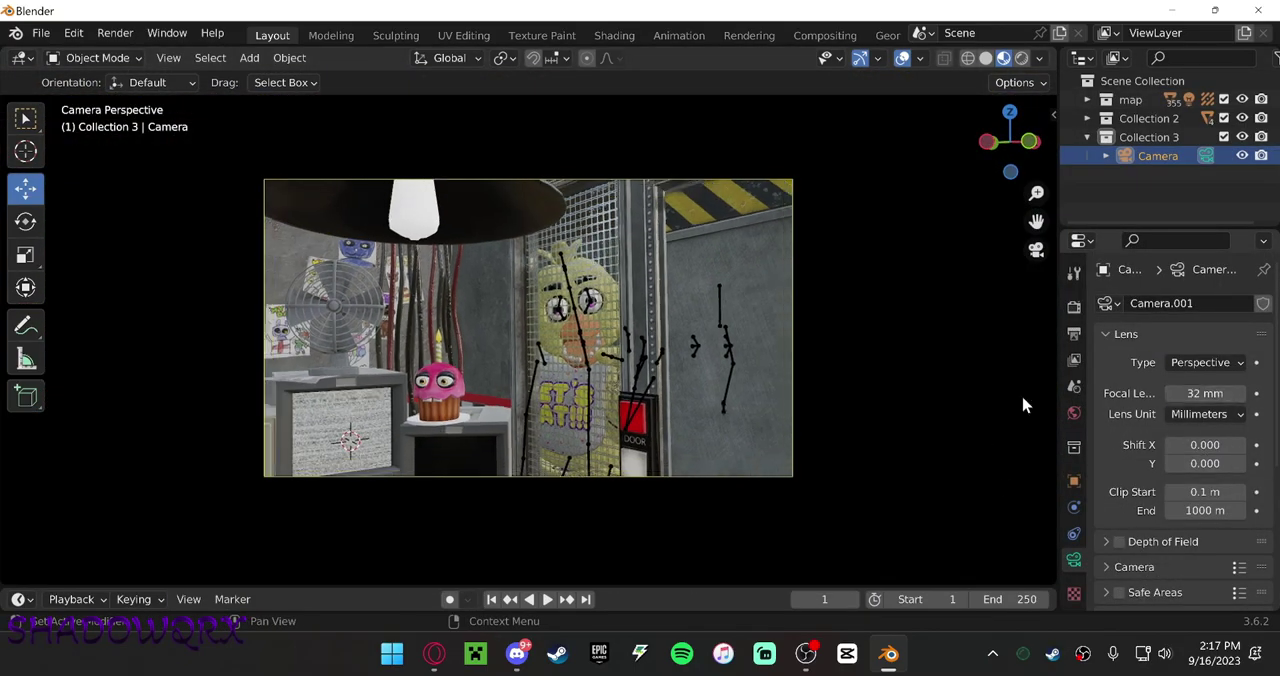
{"action": "key", "text": "shift+grave"}
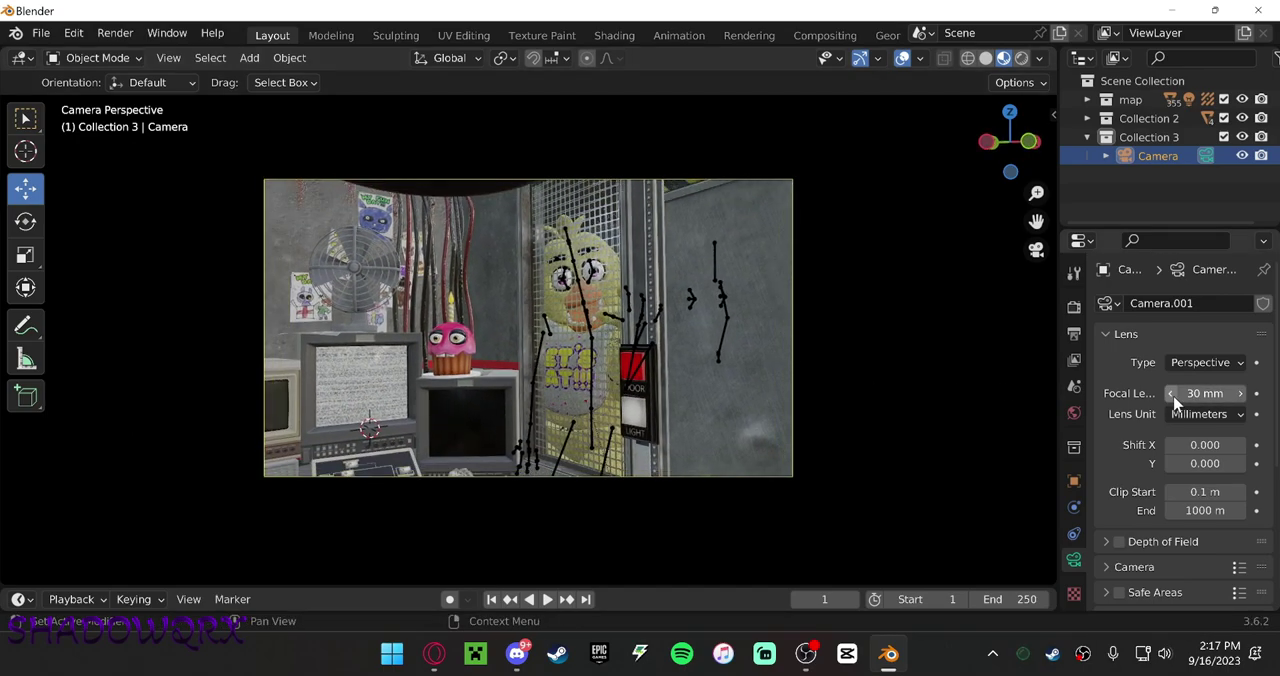
{"action": "key", "text": "Return"}
Step: Preview rendered lighting, check the world settings and fly into the office
{"action": "left_click", "coordinate": [1021, 58]}
{"action": "left_click", "coordinate": [1074, 412]}
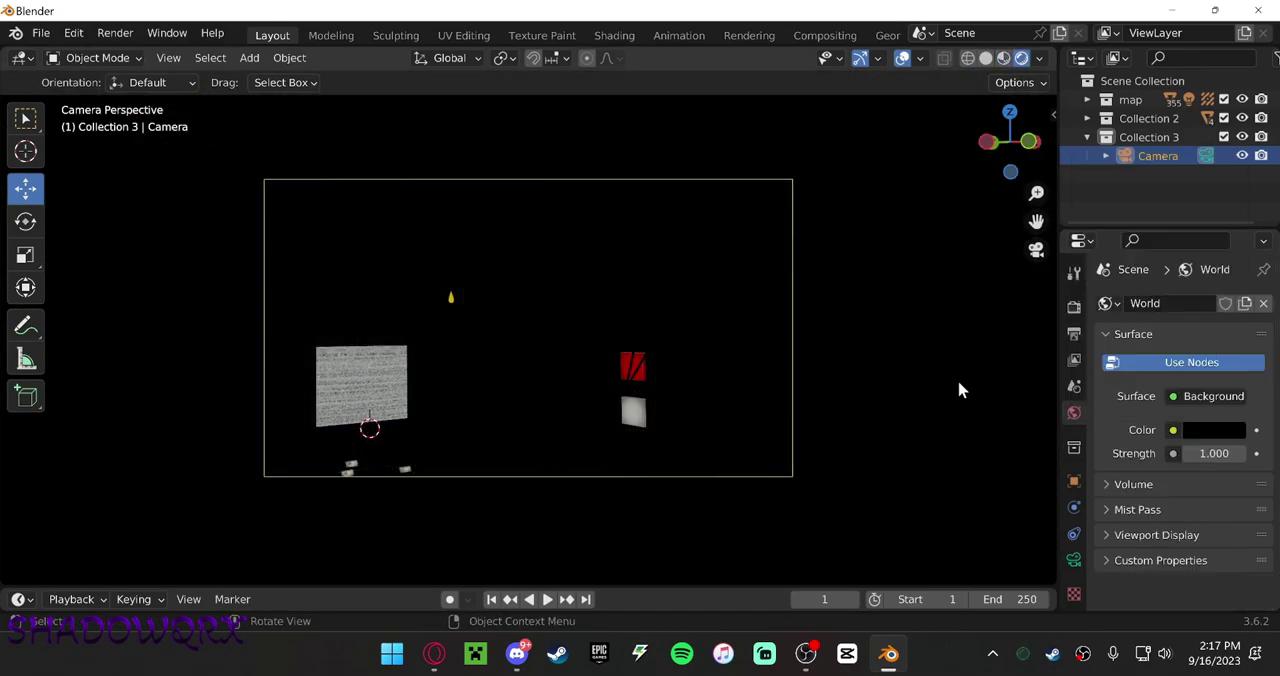
{"action": "key", "text": "ctrl+space"}
{"action": "key", "text": "shift+grave"}
{"action": "key", "text": "w"}
{"action": "left_click", "coordinate": [474, 199]}
{"action": "key", "text": "w"}
Step: Add a point light inside the ceiling lamp and tint it pale cyan
{"action": "key", "text": "shift+a"}
{"action": "left_click", "coordinate": [450, 312]}
{"action": "middle_click_drag", "start_coordinate": [700, 300], "coordinate": [834, 300]}
{"action": "left_click", "coordinate": [1074, 560]}
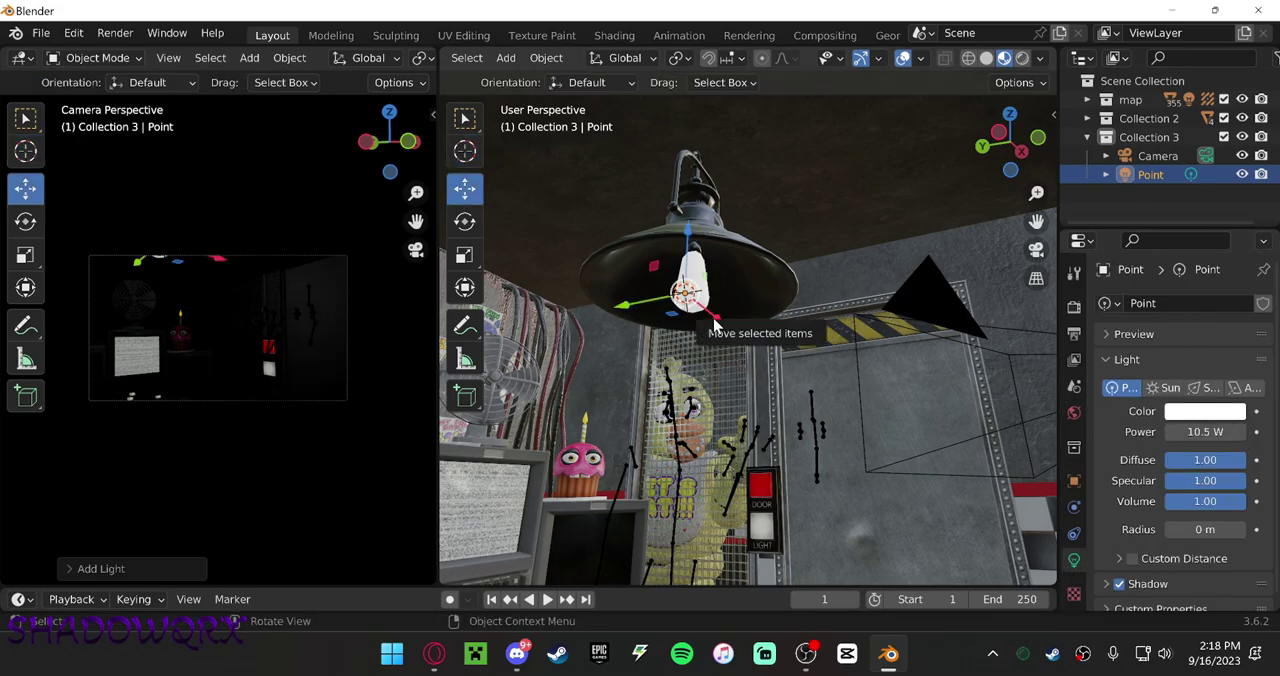
{"action": "left_click", "coordinate": [1205, 411]}
{"action": "left_click", "coordinate": [1150, 160]}
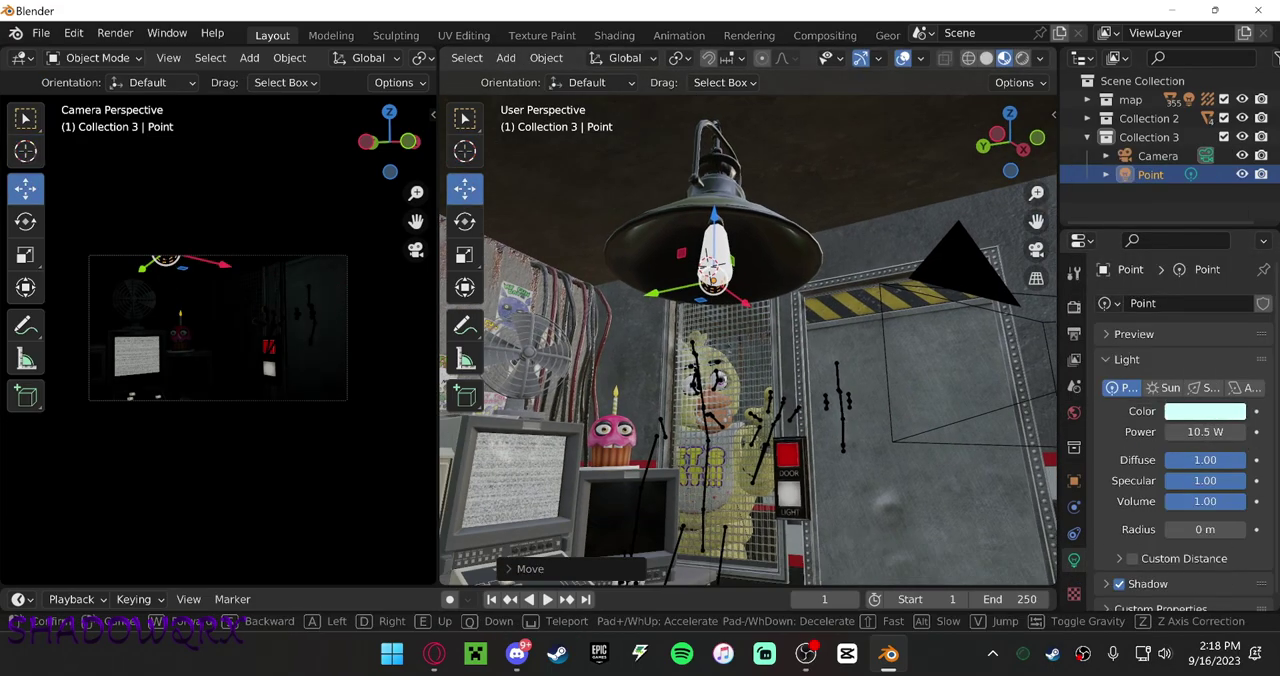
{"action": "middle_click_drag", "start_coordinate": [750, 350], "coordinate": [850, 330]}
{"action": "scroll", "coordinate": [866, 393], "scroll_direction": "up", "scroll_amount": 2}
{"action": "scroll", "coordinate": [231, 377], "scroll_direction": "up", "scroll_amount": 3}
{"action": "left_click", "coordinate": [1185, 416]}
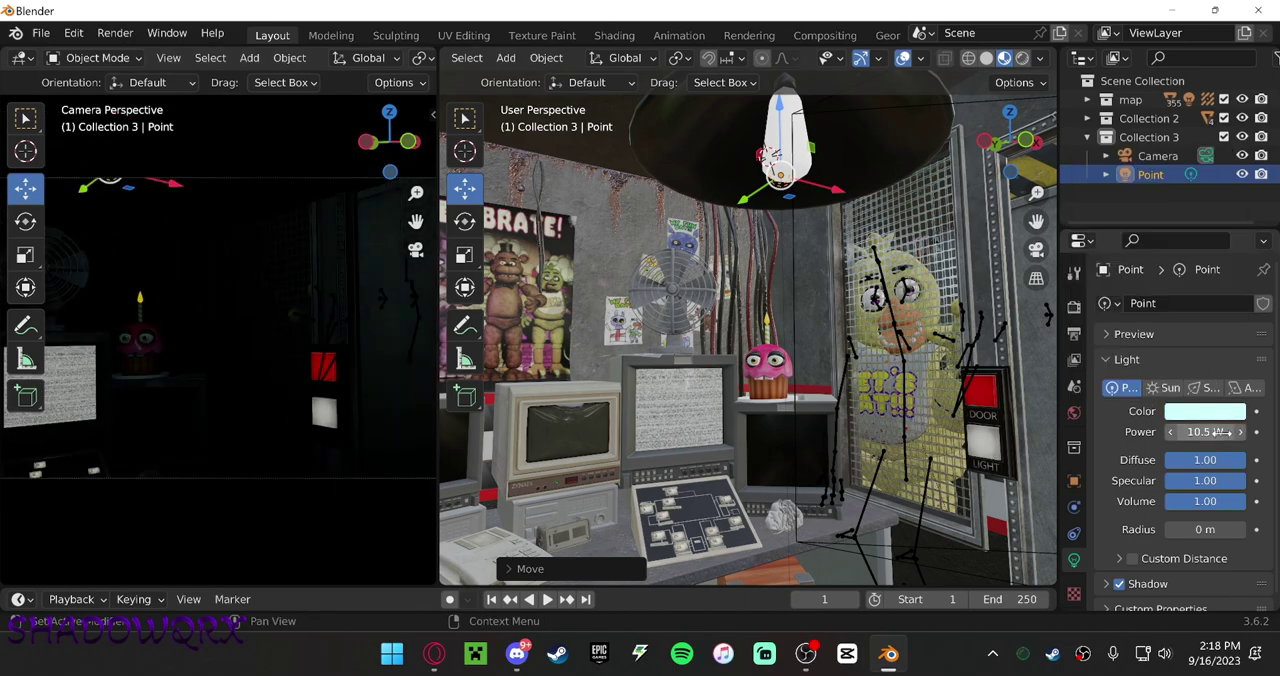
Step: Add a second point light and start moving it
{"action": "left_click", "coordinate": [249, 57]}
{"action": "left_click", "coordinate": [430, 311]}
{"action": "key", "text": "g"}
Step: Reposition the existing light near Chica along the Y and X axes
{"action": "key", "text": "y"}
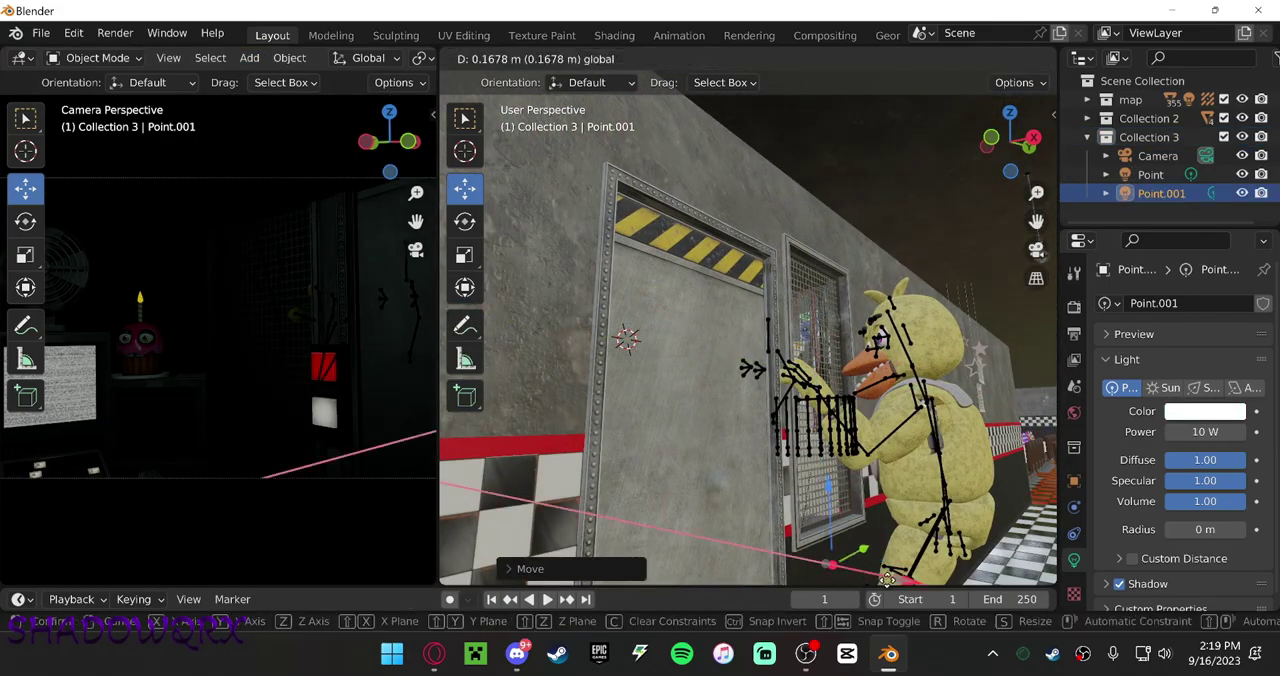
{"action": "left_click", "coordinate": [836, 514]}
{"action": "left_click", "coordinate": [816, 370]}
{"action": "middle_click_drag", "start_coordinate": [816, 370], "coordinate": [688, 372]}
{"action": "key", "text": "g"}
{"action": "key", "text": "x"}
{"action": "middle_click_drag", "start_coordinate": [893, 345], "coordinate": [1246, 411]}
Step: Add a third point light to Collection 3 and fly the view to face Chica
{"action": "key", "text": "shift+grave"}
{"action": "left_click", "coordinate": [1148, 137]}
{"action": "left_click", "coordinate": [249, 57]}
{"action": "left_click", "coordinate": [414, 314]}
{"action": "key", "text": "shift+grave"}
{"action": "key", "text": "w"}
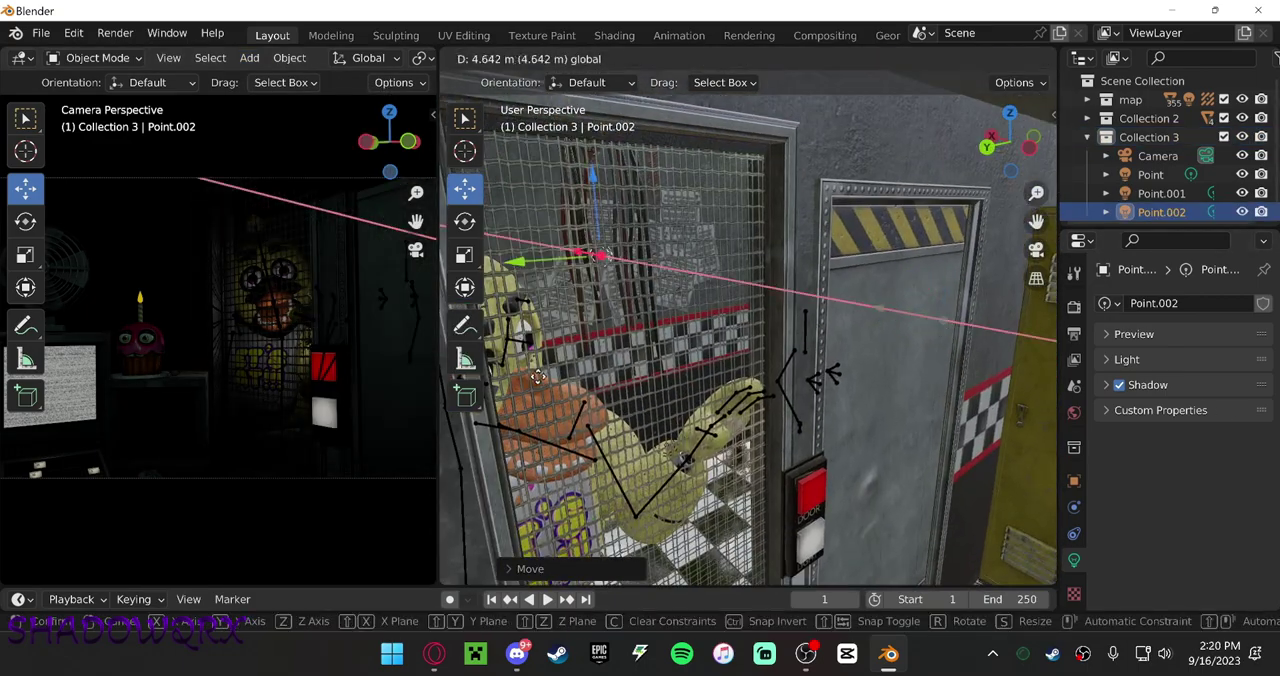
{"action": "key", "text": "Return"}
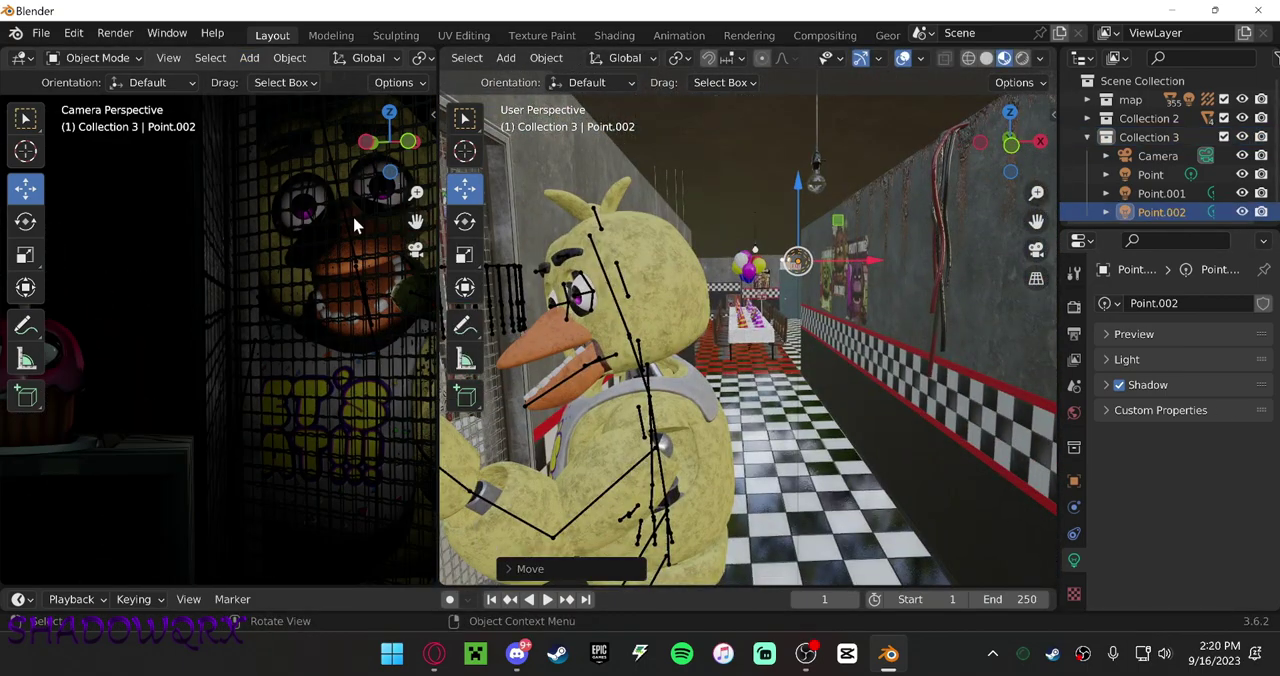
{"action": "left_click", "coordinate": [1117, 347]}
Step: Make the new light purple and place it inside one of Chica's eyes
{"action": "left_click", "coordinate": [1127, 359]}
{"action": "left_click", "coordinate": [1205, 411]}
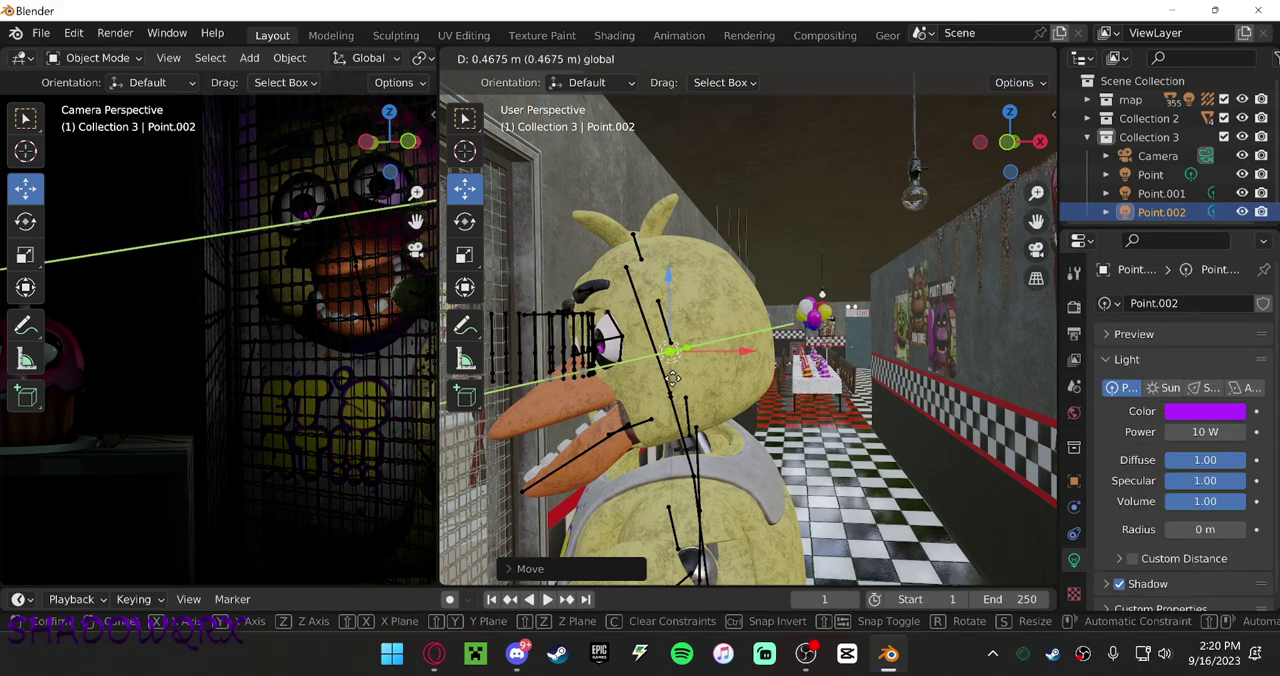
{"action": "key", "text": "shift+grave"}
{"action": "left_click", "coordinate": [795, 338]}
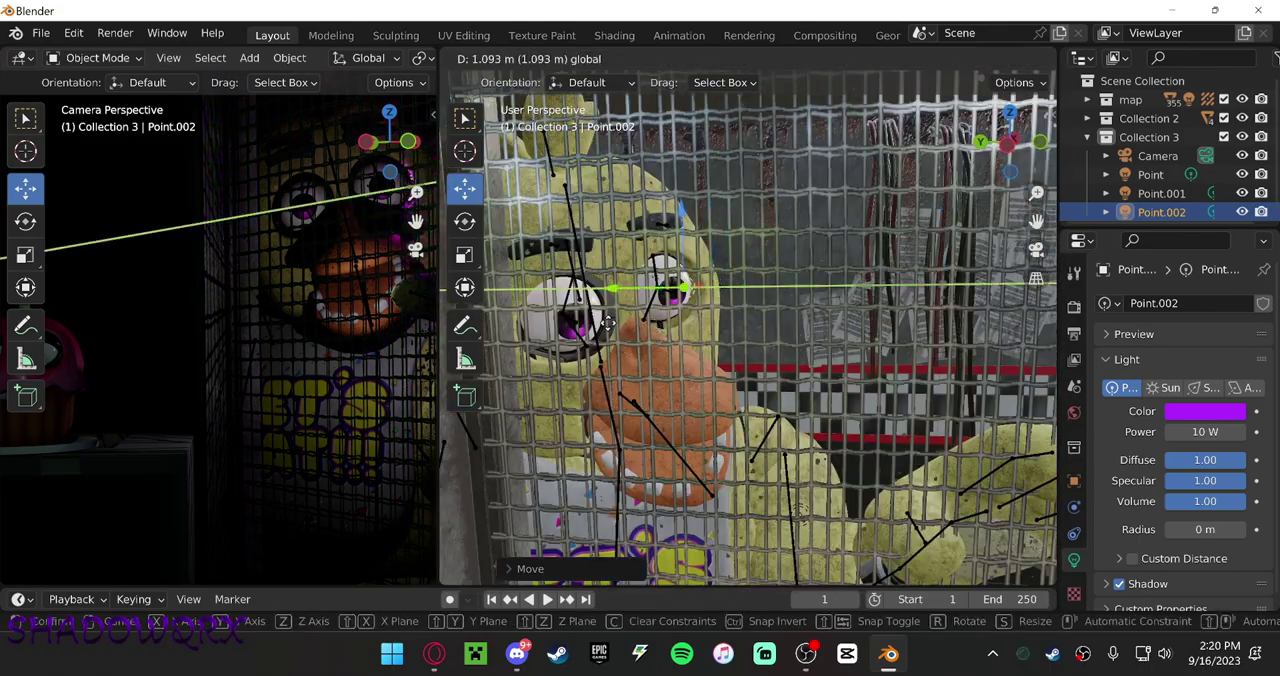
{"action": "key", "text": "x"}
{"action": "left_click_drag", "start_coordinate": [705, 330], "coordinate": [700, 350]}
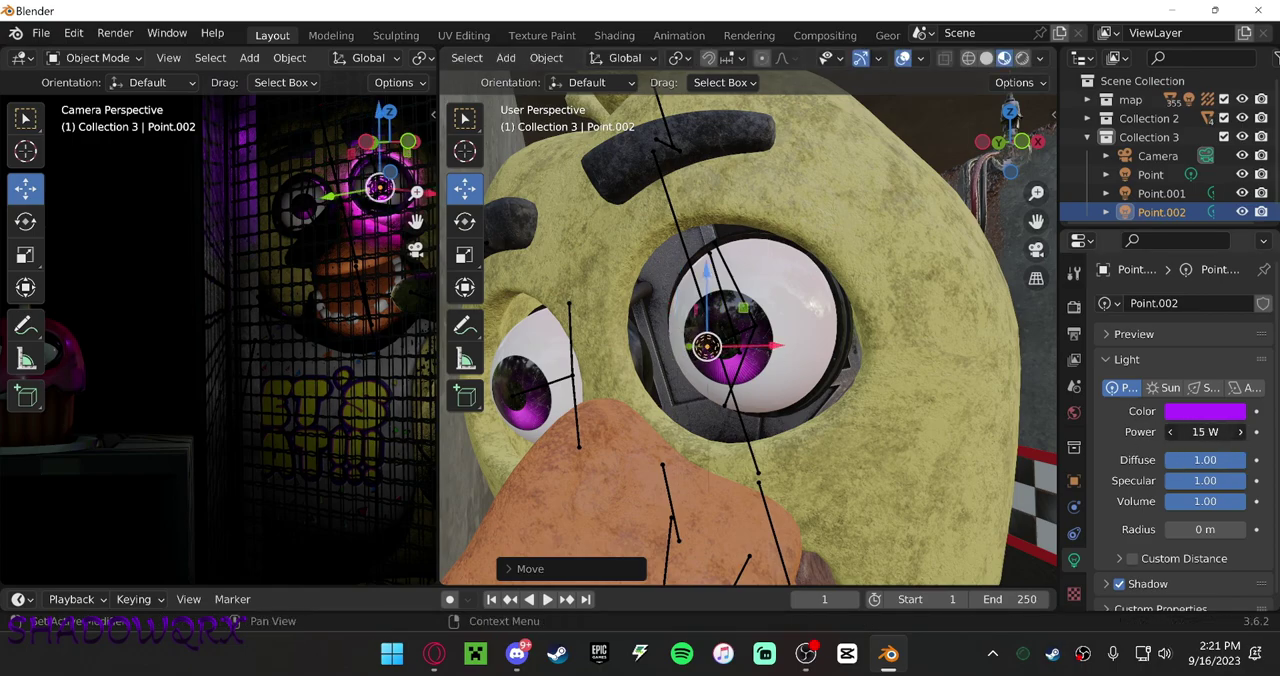
Step: Paste a 3.4 W copy of the purple light into Chica's other eye, then select the lamp light
{"action": "right_click", "coordinate": [1165, 213]}
{"action": "left_click", "coordinate": [1060, 231]}
{"action": "key", "text": "g"}
{"action": "key", "text": "x"}
{"action": "left_click", "coordinate": [533, 340]}
{"action": "key", "text": "g"}
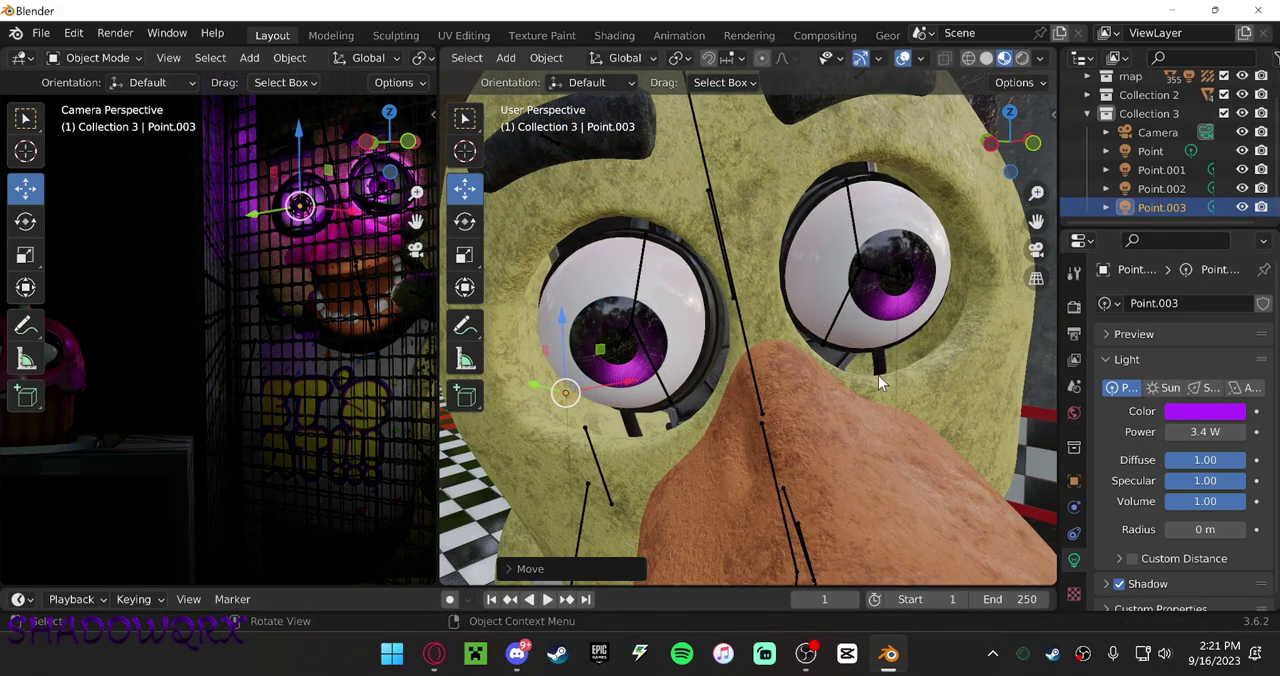
{"action": "key", "text": "g"}
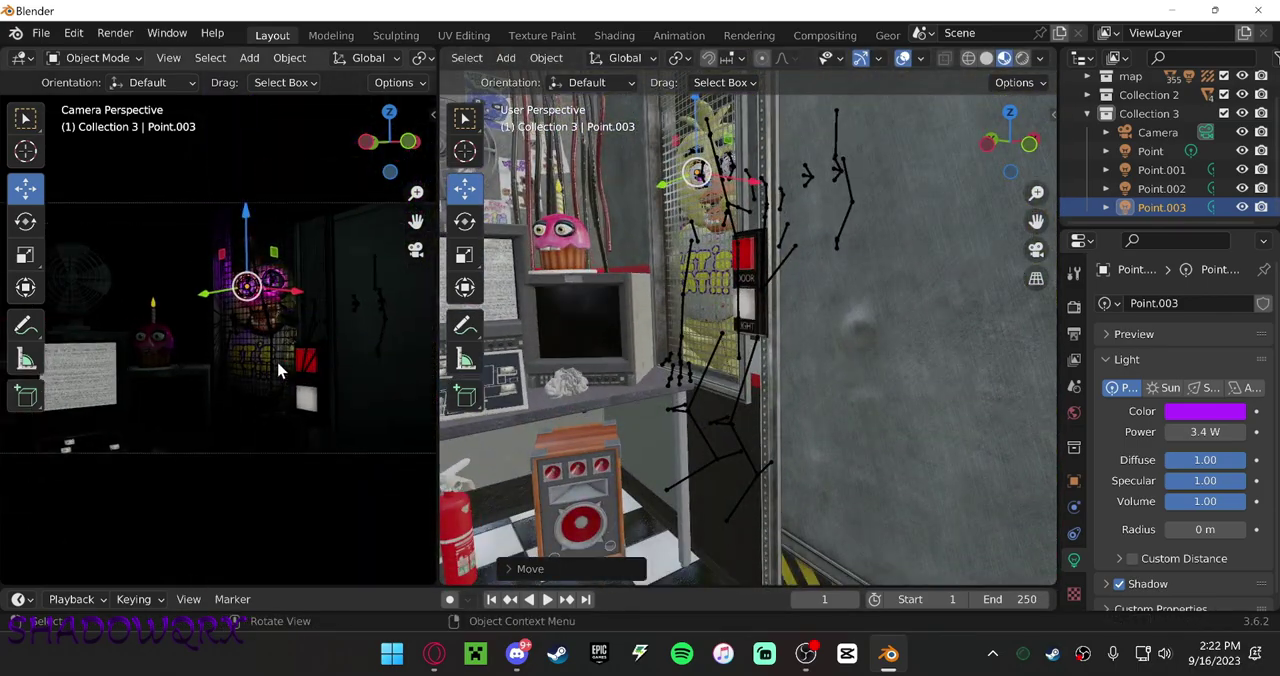
{"action": "left_click", "coordinate": [1150, 151]}
{"action": "left_click", "coordinate": [1205, 411]}
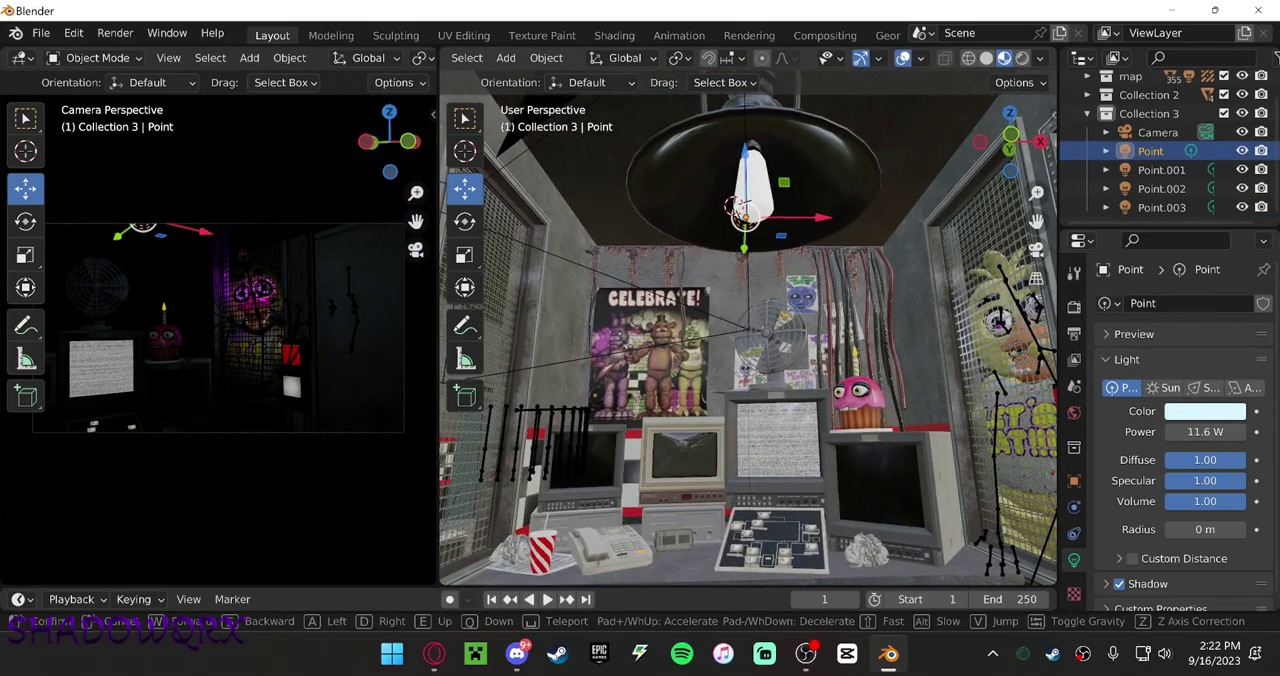
Step: Shift the lamp light along the Y axis toward the wall
{"action": "left_click", "coordinate": [1163, 388]}
{"action": "right_click", "coordinate": [1171, 145]}
{"action": "key", "text": "shift+grave"}
{"action": "key", "text": "g"}
{"action": "key", "text": "y"}
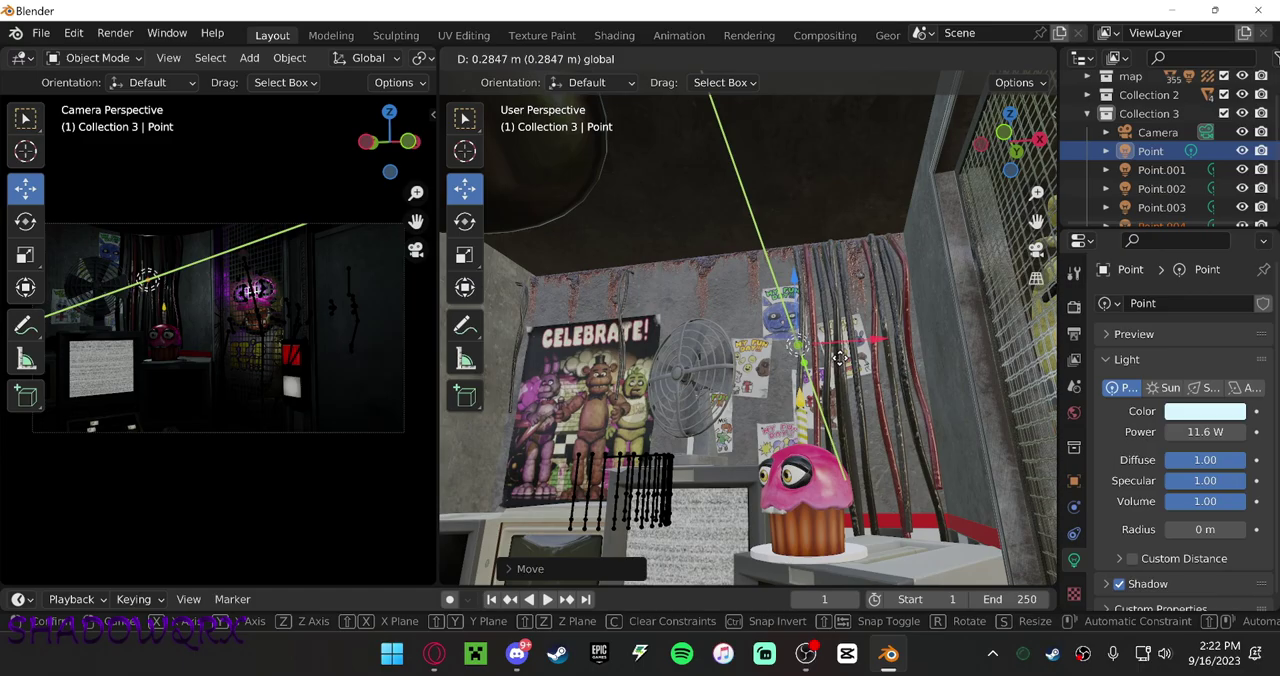
Step: Add a new point light (Point.004) and move it toward the cupcake
{"action": "left_click", "coordinate": [939, 383]}
{"action": "left_click", "coordinate": [249, 57]}
{"action": "left_click", "coordinate": [430, 308]}
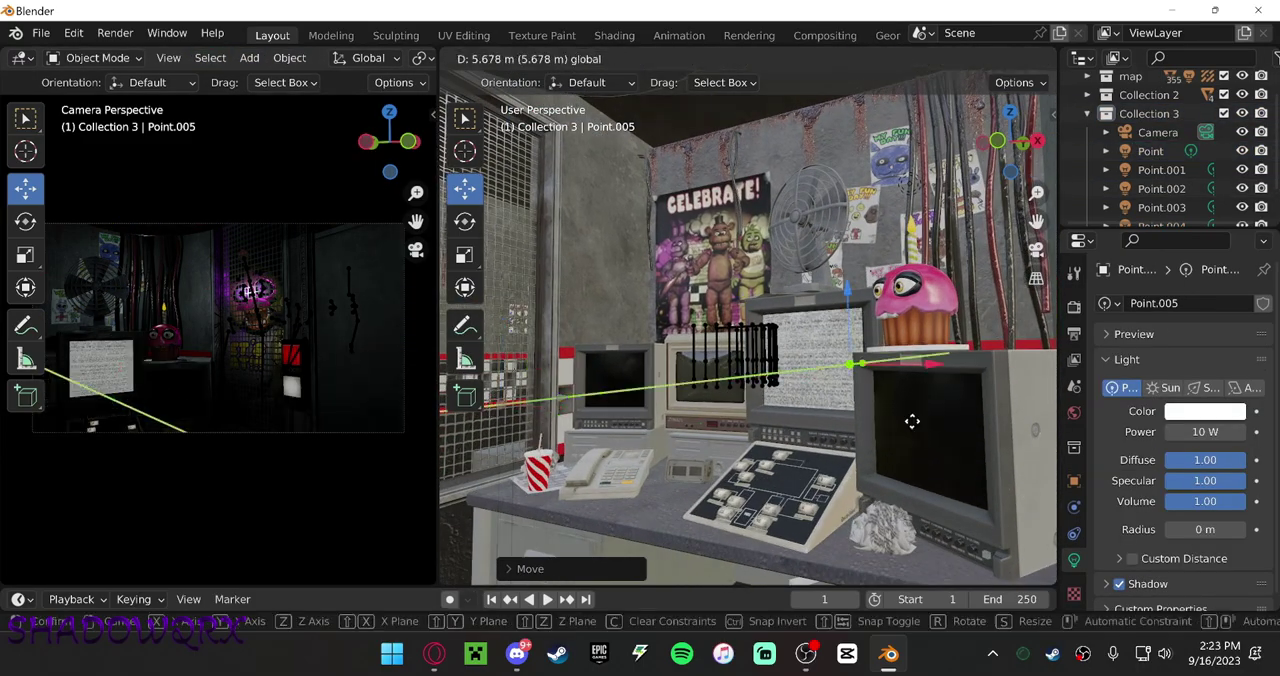
{"action": "scroll", "coordinate": [1160, 150], "scroll_direction": "down", "scroll_amount": 1}
{"action": "left_click", "coordinate": [1160, 188]}
{"action": "key", "text": "KP_Decimal"}
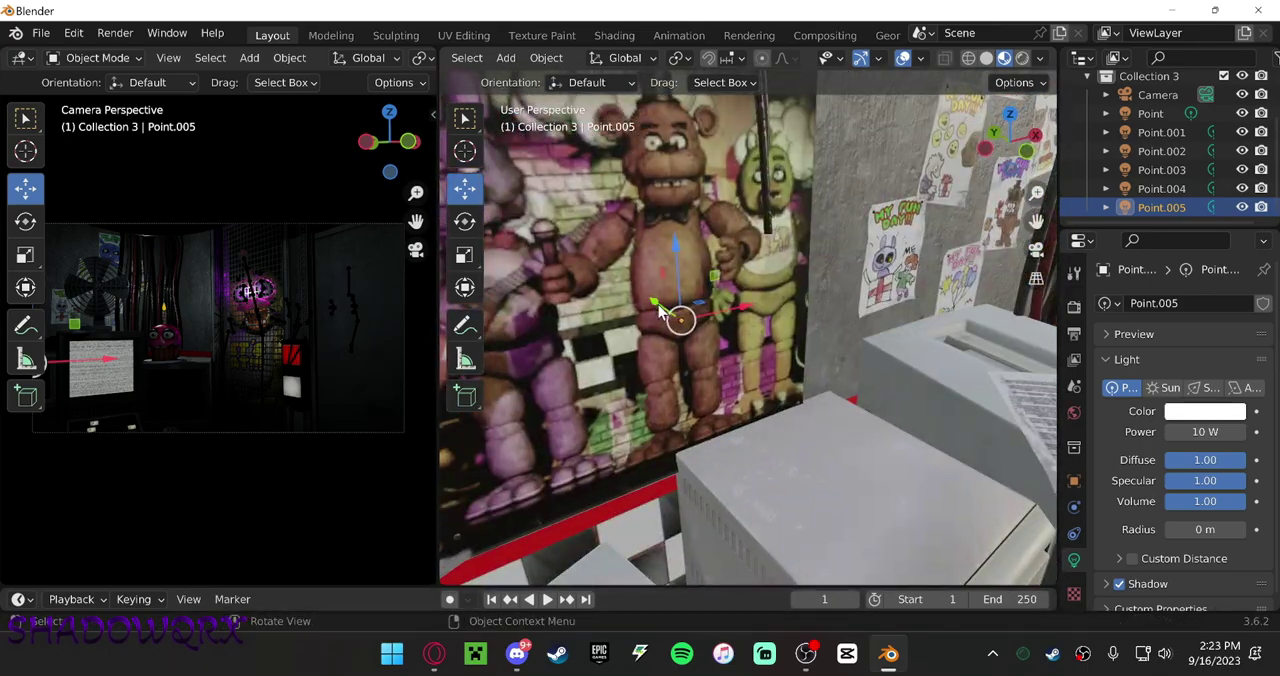
{"action": "key", "text": "g"}
{"action": "key", "text": "y"}
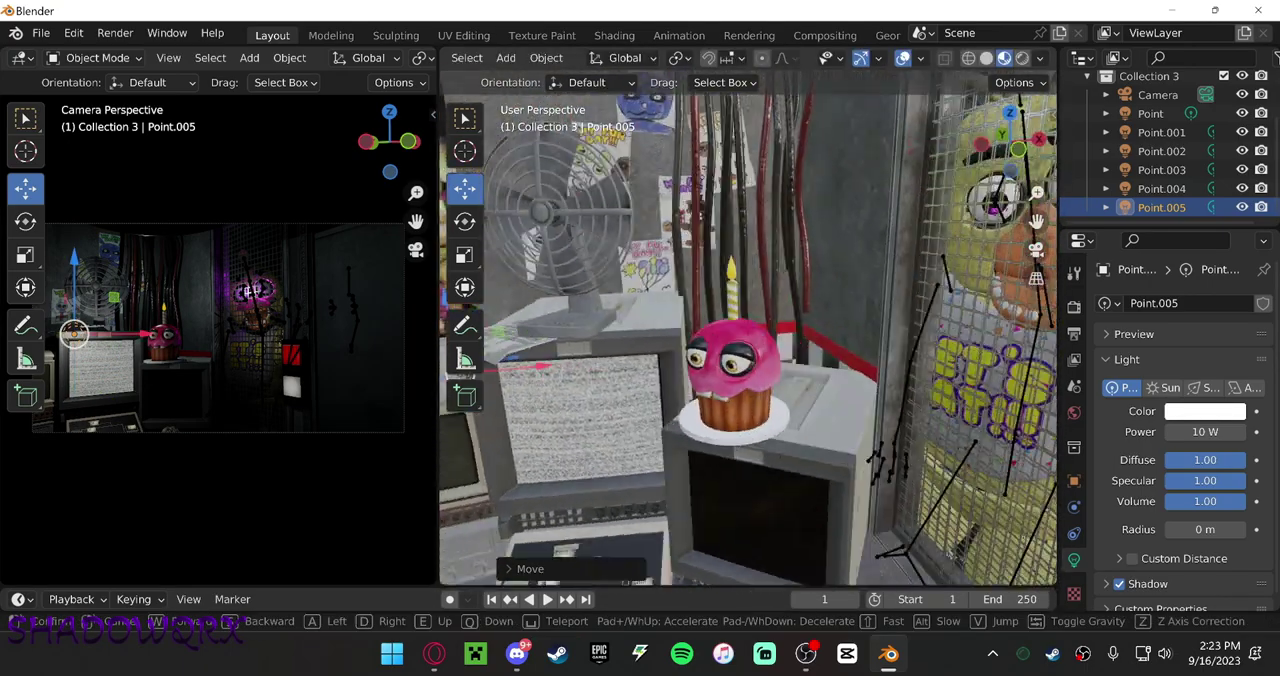
{"action": "key", "text": "x"}
{"action": "key", "text": "x"}
{"action": "middle_click_drag", "start_coordinate": [874, 393], "coordinate": [797, 380]}
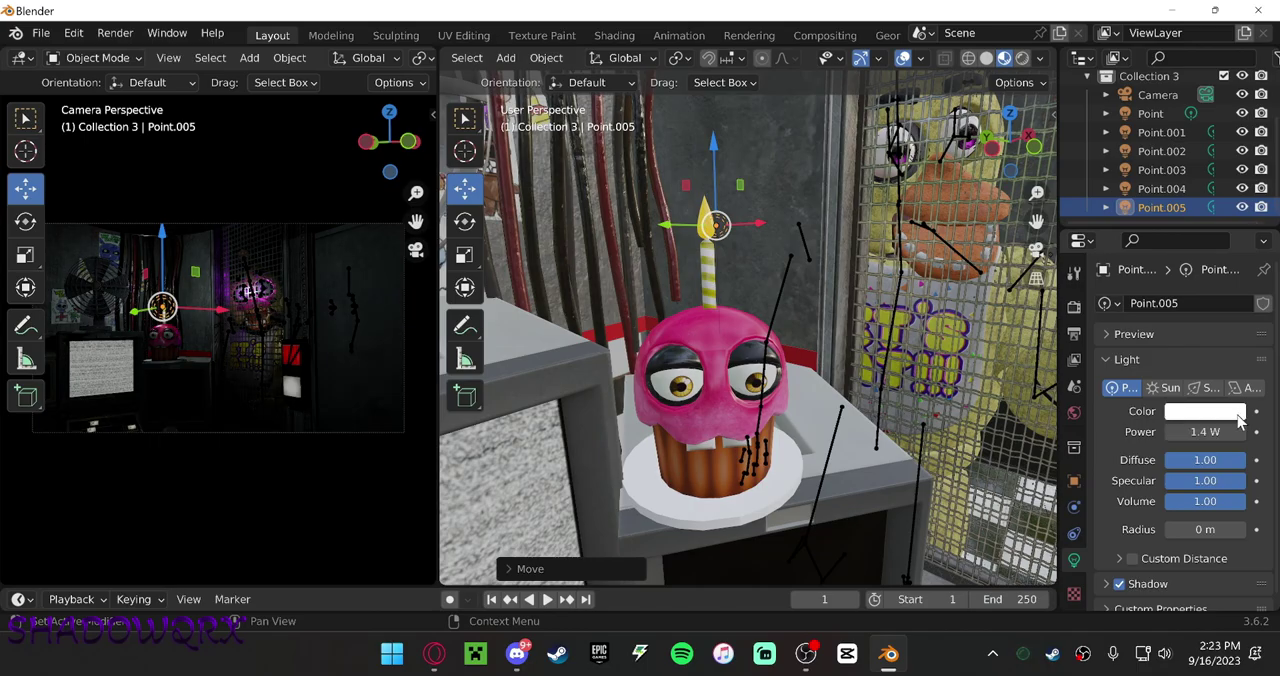
Step: Make the new light orange and place it at the cupcake's candle flame
{"action": "left_click", "coordinate": [1205, 411]}
{"action": "left_click", "coordinate": [1238, 156]}
{"action": "scroll", "coordinate": [808, 366], "scroll_direction": "up", "scroll_amount": 3}
{"action": "key", "text": "g"}
{"action": "mouse_move", "coordinate": [808, 366]}
{"action": "middle_mouse_down"}
{"action": "mouse_move", "coordinate": [752, 336]}
{"action": "mouse_move", "coordinate": [762, 322]}
{"action": "middle_mouse_up"}
{"action": "key", "text": "g"}
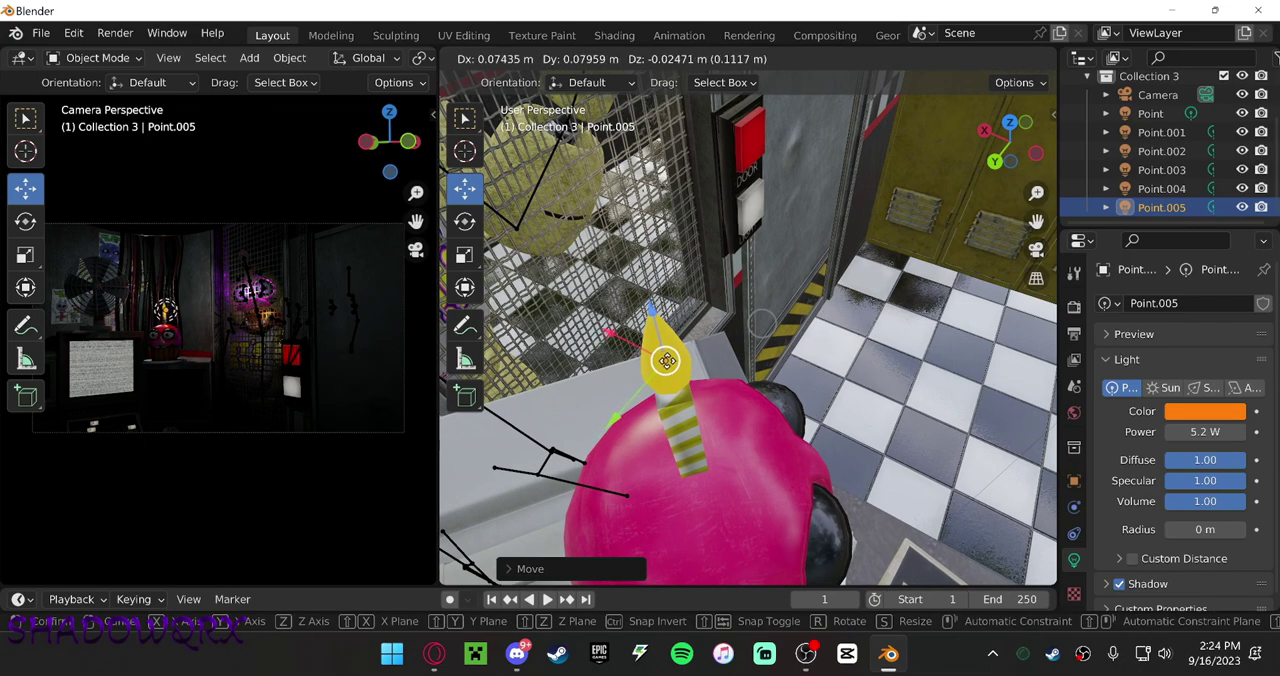
{"action": "left_click", "coordinate": [667, 361]}
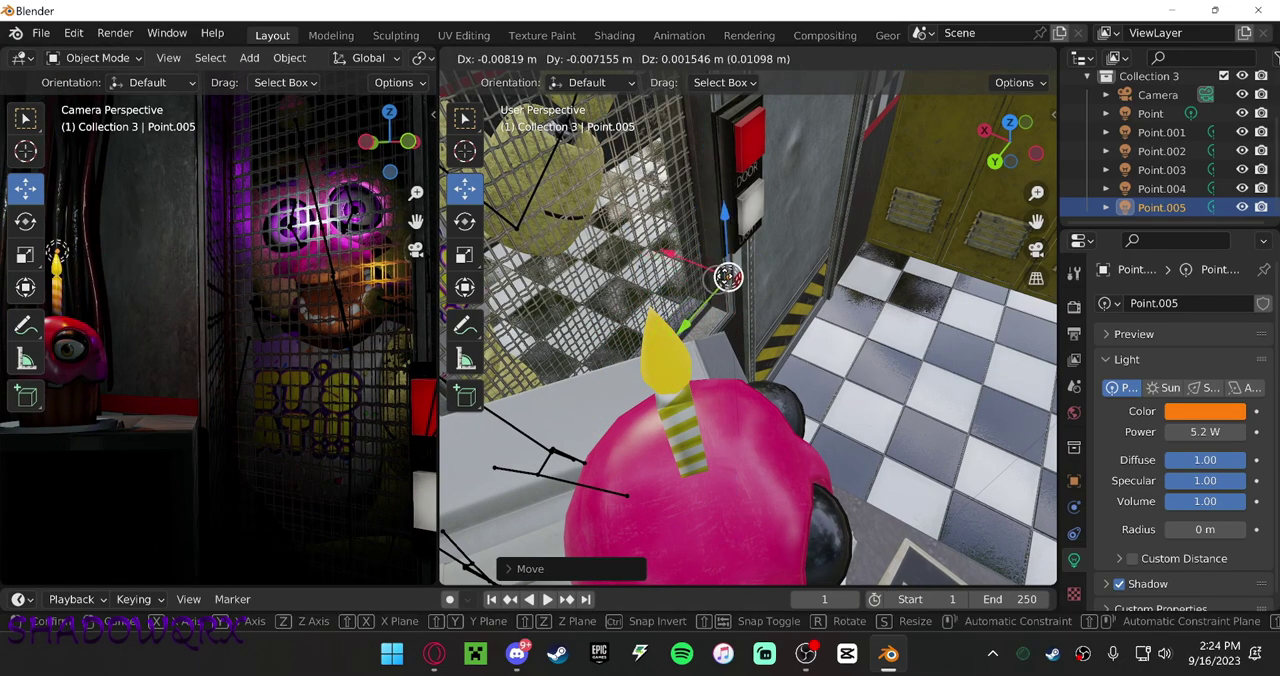
{"action": "left_click", "coordinate": [900, 420]}
{"action": "middle_click_drag", "start_coordinate": [800, 350], "coordinate": [600, 300]}
{"action": "scroll", "coordinate": [184, 405], "scroll_direction": "down", "scroll_amount": 2}
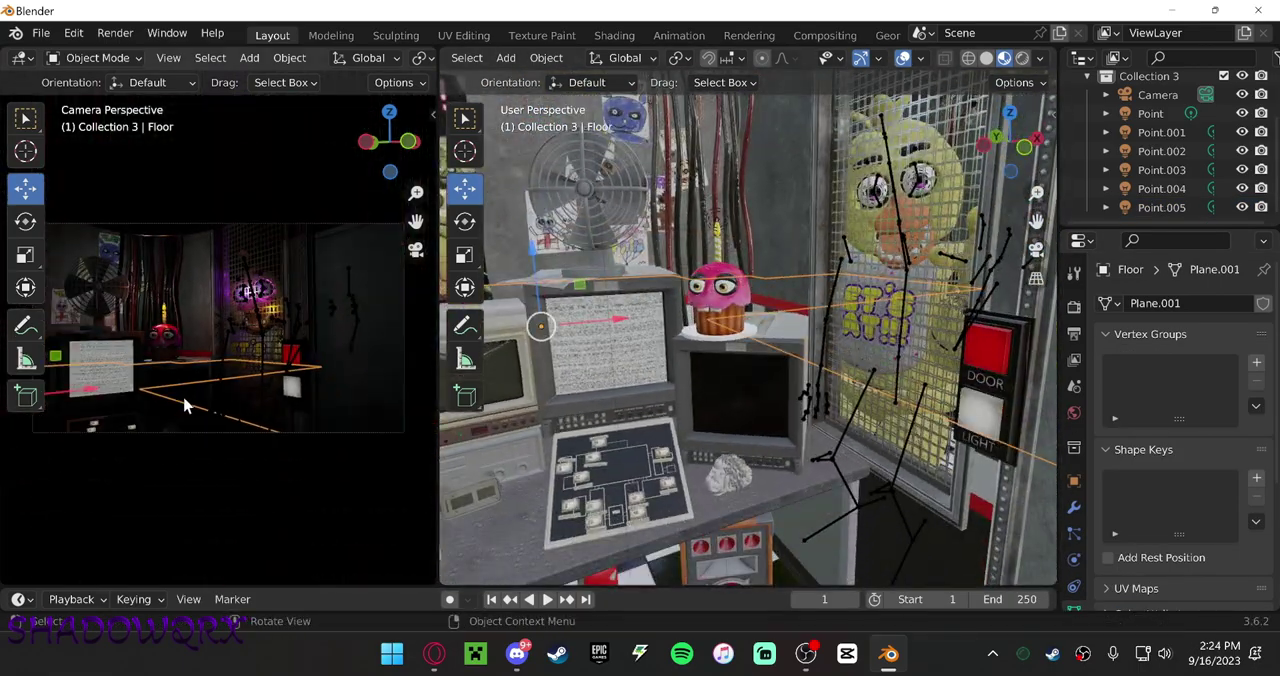
Step: Add another point light and paste the copied light data onto the lamp light
{"action": "left_click", "coordinate": [249, 57]}
{"action": "left_click", "coordinate": [409, 311]}
{"action": "key", "text": "shift+grave"}
{"action": "left_click", "coordinate": [748, 328]}
{"action": "left_click", "coordinate": [1150, 138]}
{"action": "right_click", "coordinate": [1150, 138]}
{"action": "left_click", "coordinate": [1086, 148]}
Step: Lower the lamp light vertically beside the door, set 0 W, and tint it pale purple
{"action": "middle_click_drag", "start_coordinate": [797, 476], "coordinate": [520, 312]}
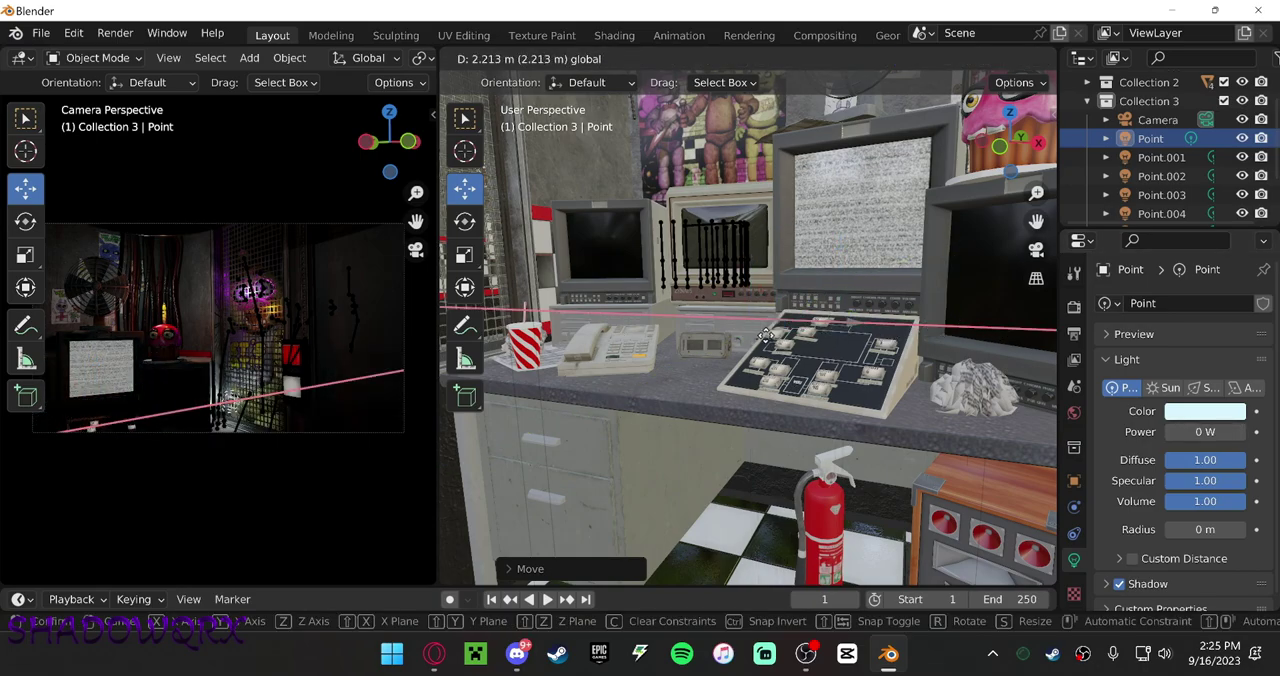
{"action": "key", "text": "KP_Decimal"}
{"action": "key", "text": "g"}
{"action": "key", "text": "z"}
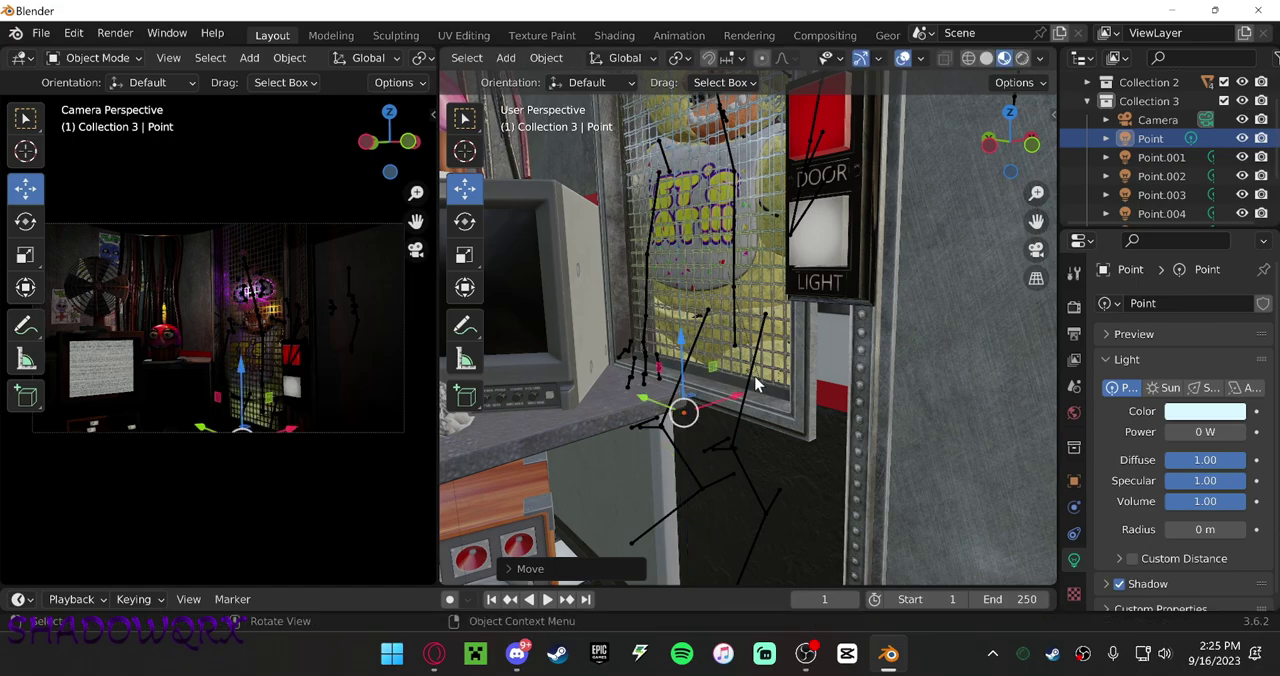
{"action": "left_click", "coordinate": [959, 520]}
{"action": "key", "text": "KP_Decimal"}
{"action": "key", "text": "g"}
{"action": "key", "text": "z"}
{"action": "left_click", "coordinate": [908, 443]}
{"action": "left_click", "coordinate": [1205, 411]}
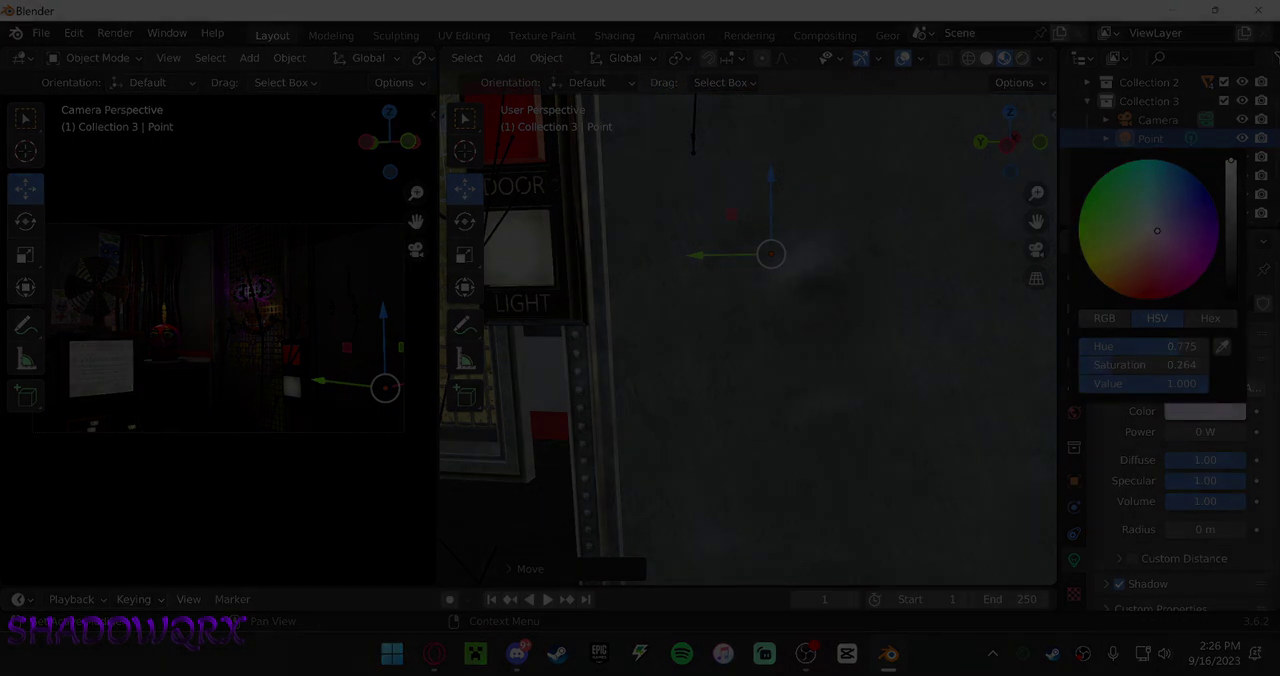